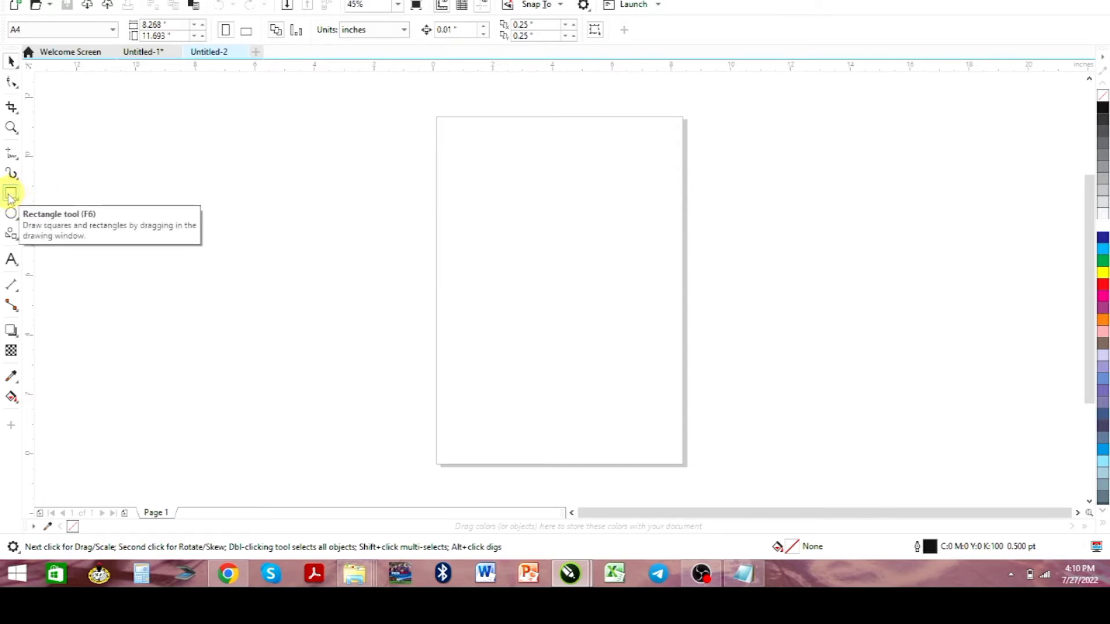
Draw a rectangle about 4.99 by 1.12 inches starting at the page's left edge, in its upper half
left_click(10, 195)
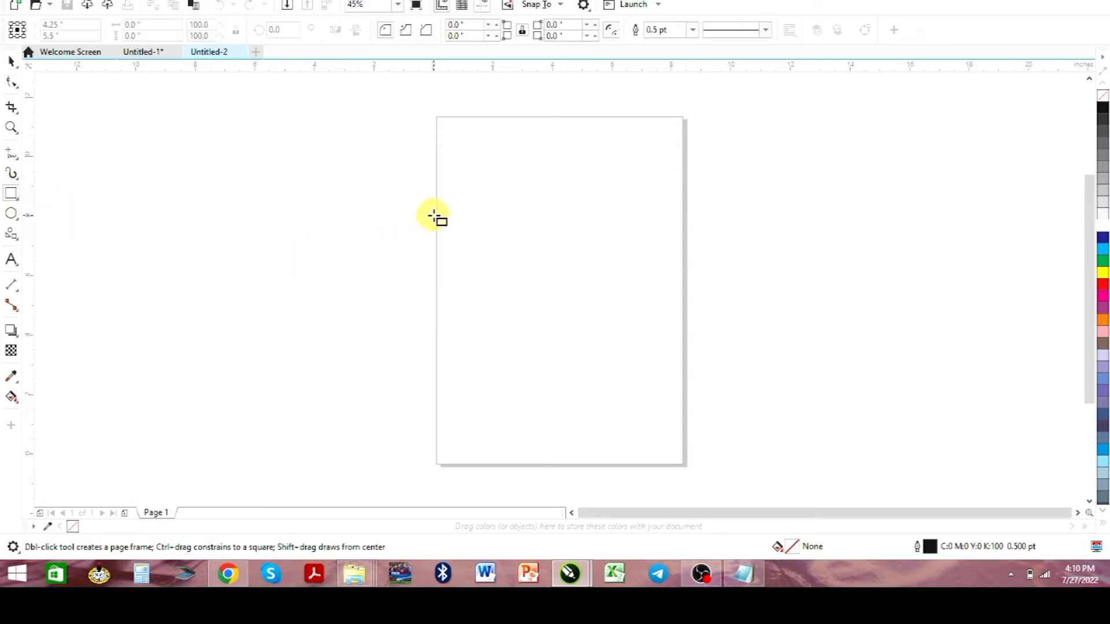
left_click_drag(436, 213, 584, 243)
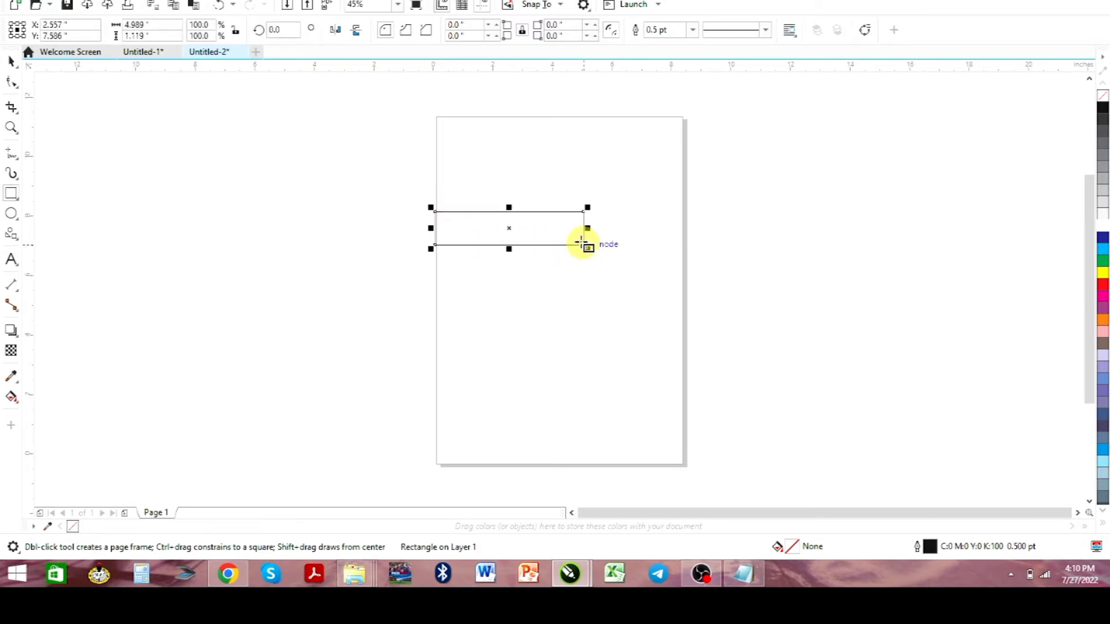
Add the artistic text "Back To Basics" on the empty area left of the page and move it slightly up toward the page
left_click(12, 260)
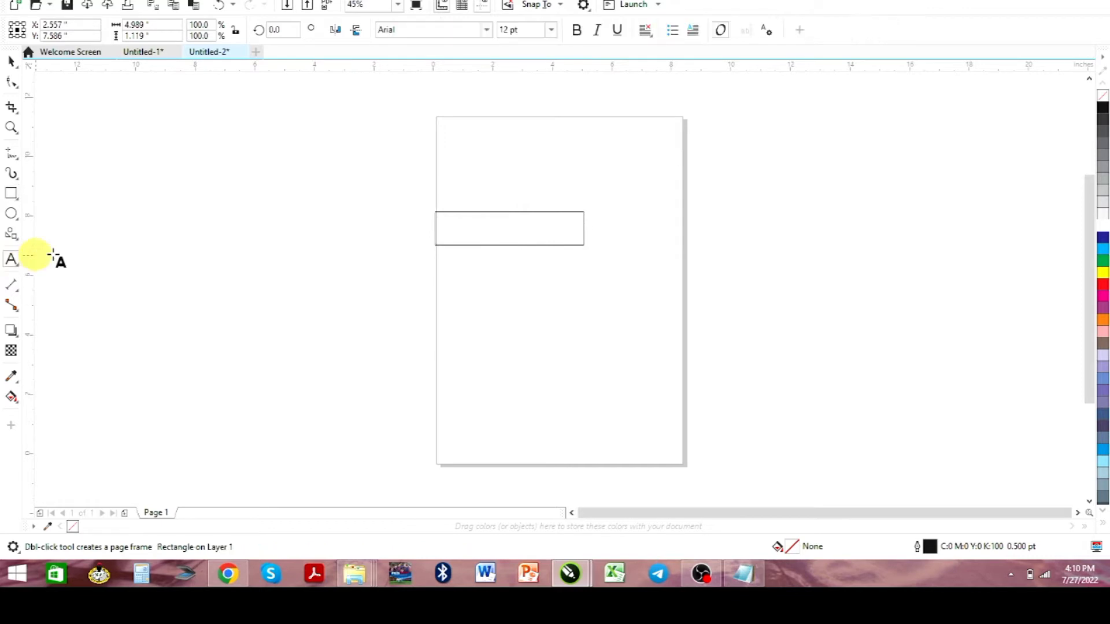
left_click(164, 242)
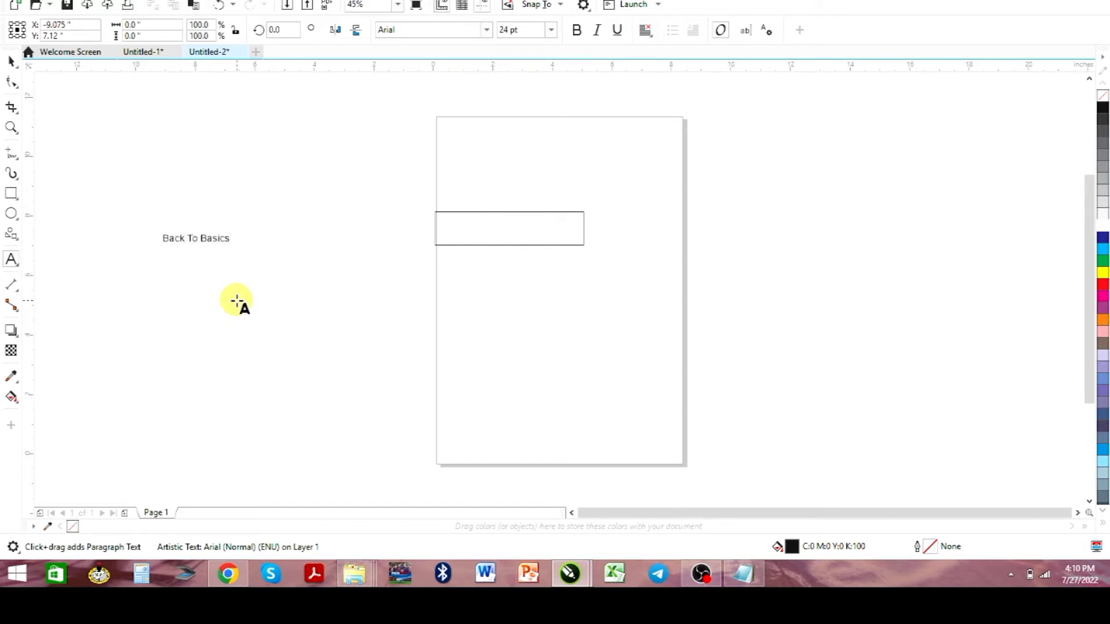
left_click(13, 62)
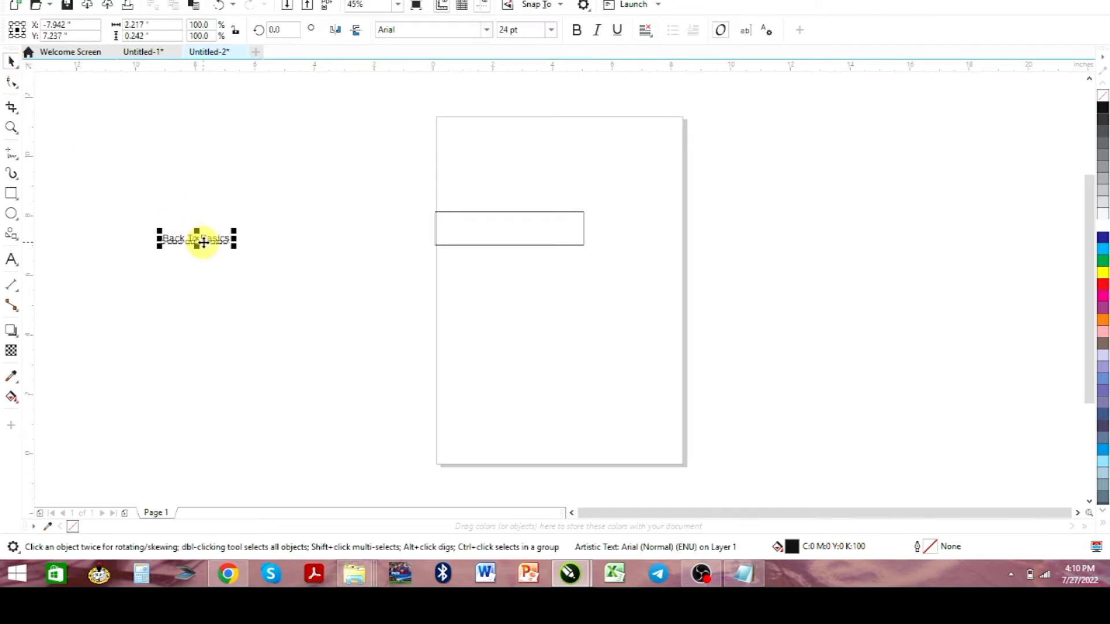
left_click_drag(199, 237, 267, 207)
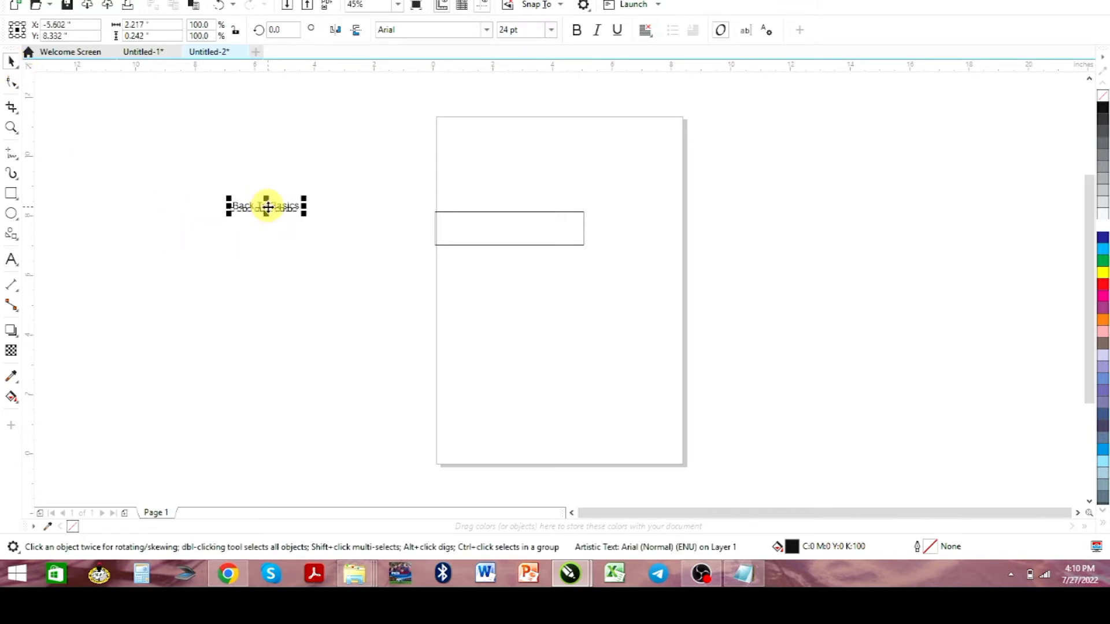
left_click(18, 241)
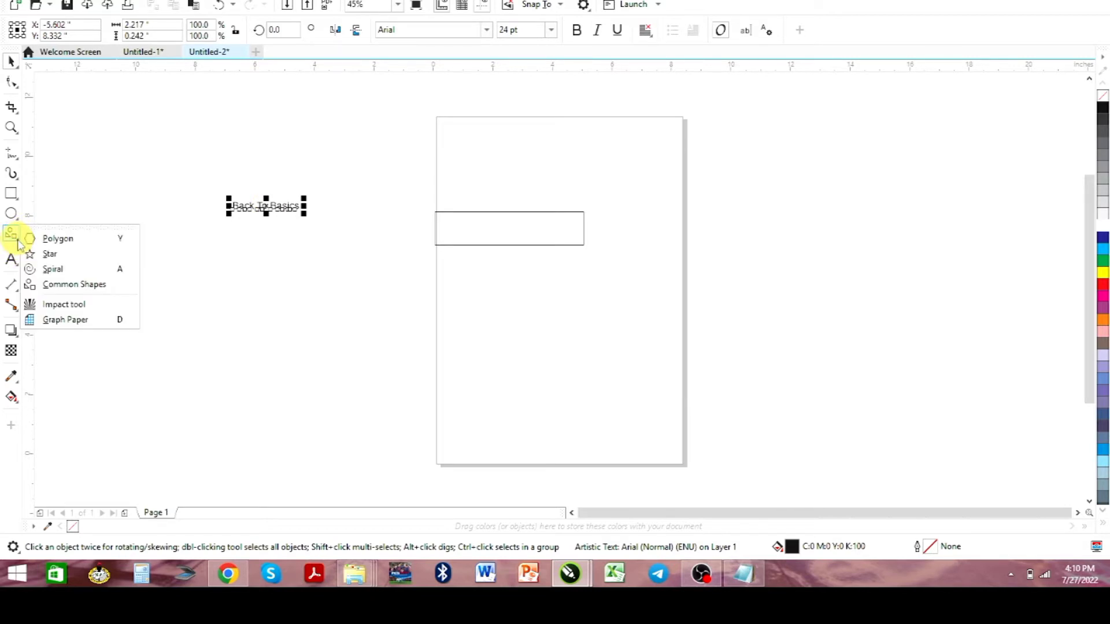
left_click(50, 254)
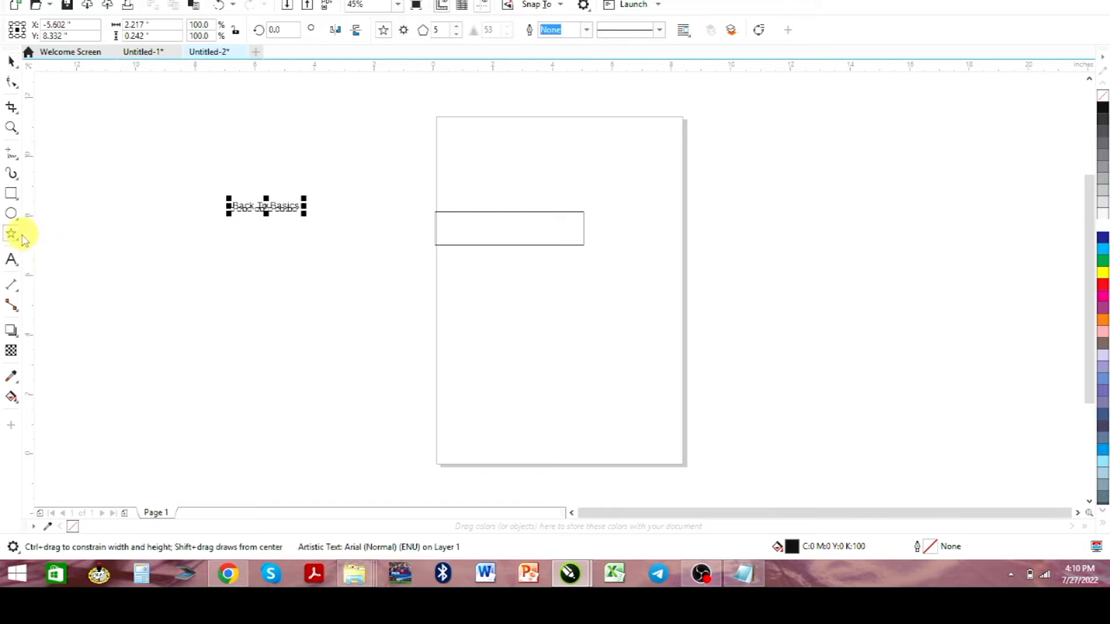
left_click(18, 243)
left_click(44, 238)
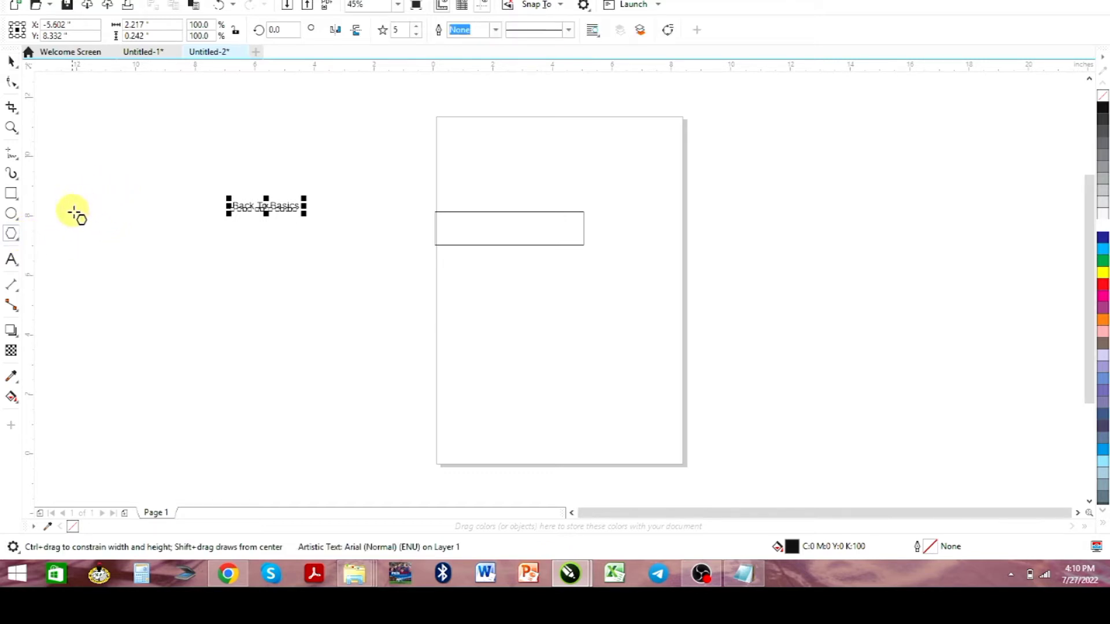
Draw a left-pointing arrow from the Common Shapes, about 2.15 by 1.17 inches, below the "Back To Basics" text
left_click(19, 241)
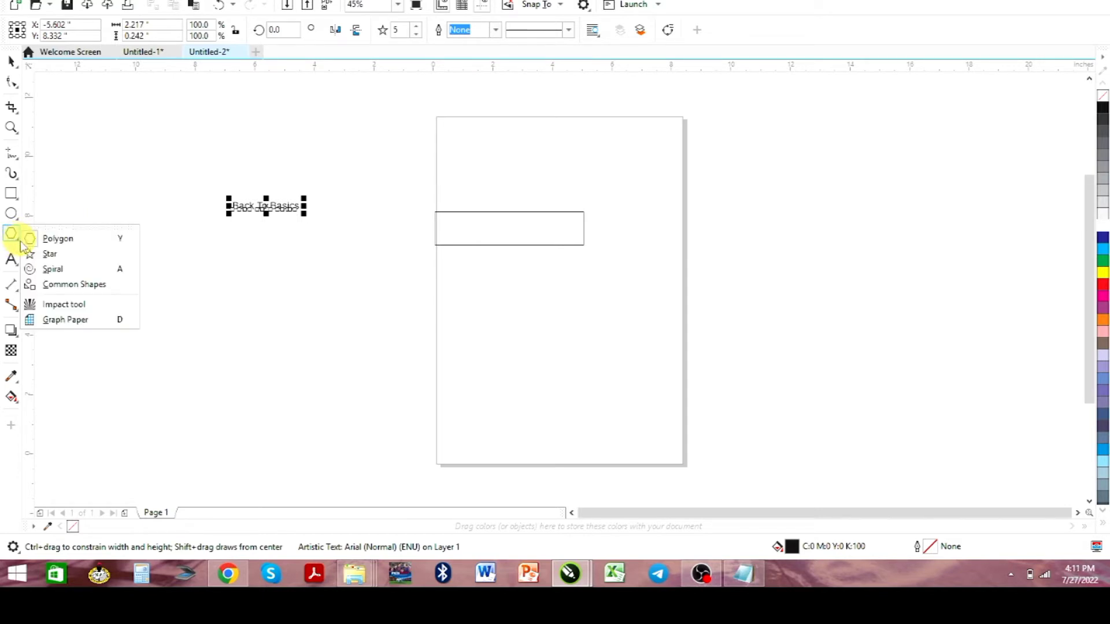
left_click(74, 285)
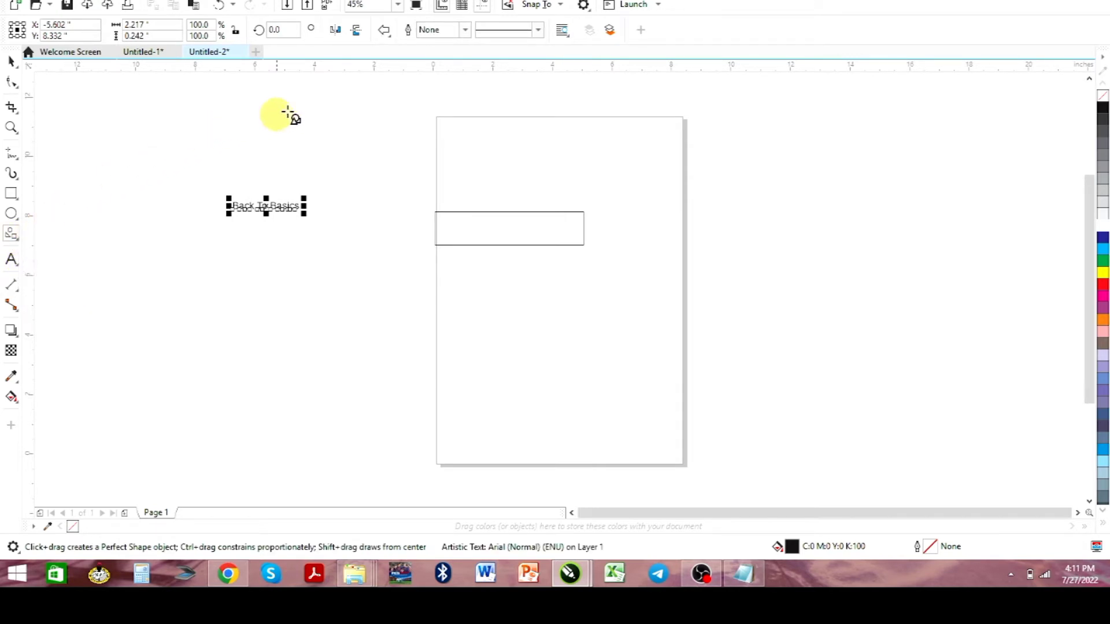
left_click(387, 32)
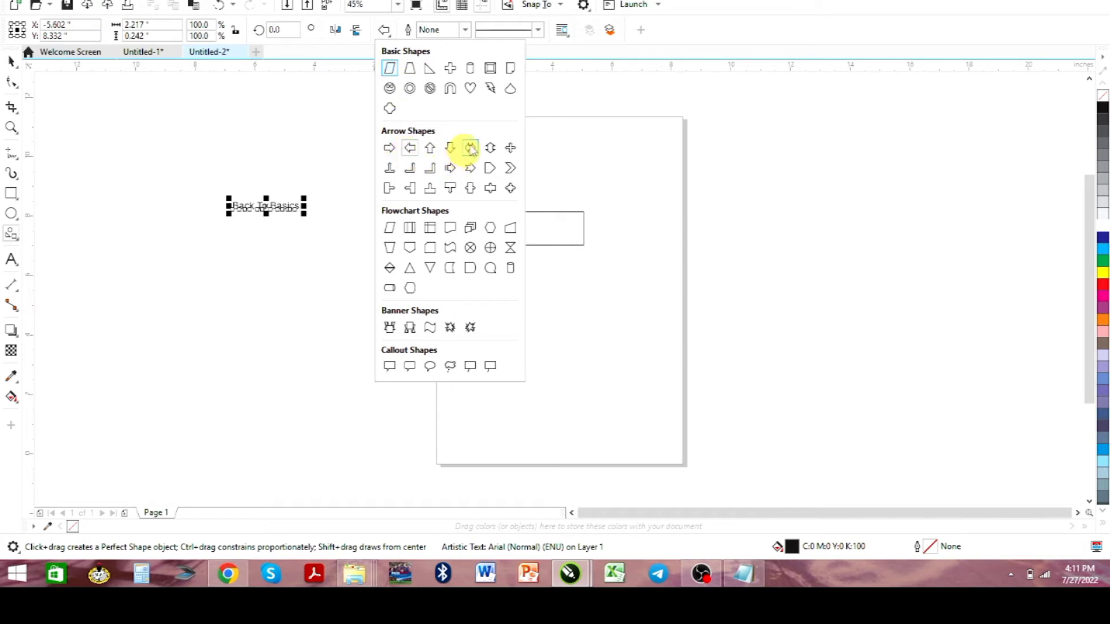
left_click(411, 149)
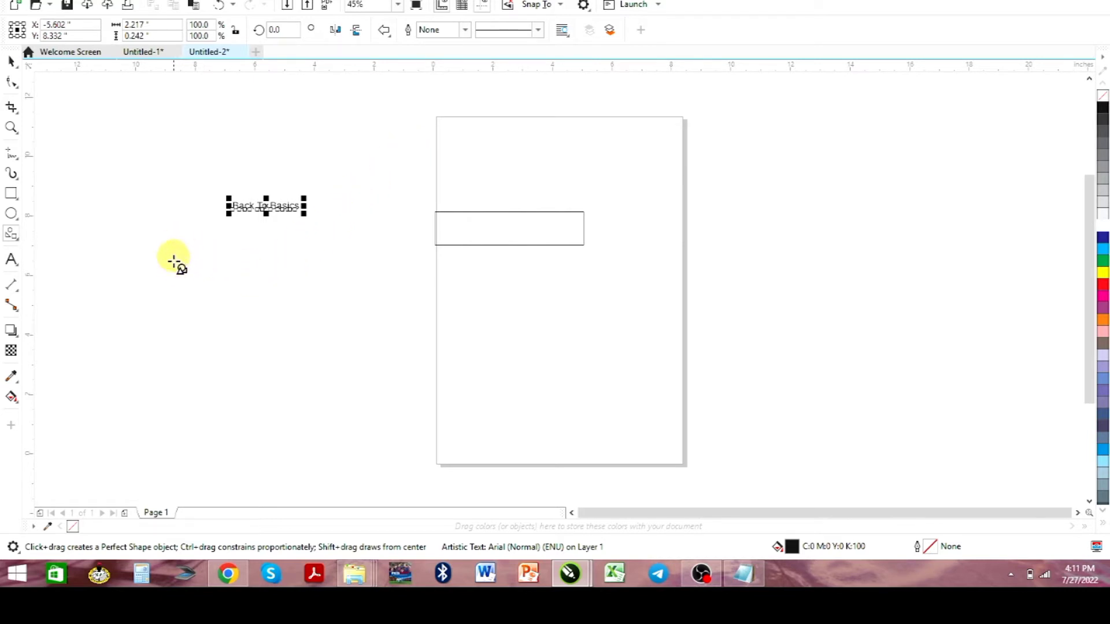
left_click_drag(164, 247, 230, 284)
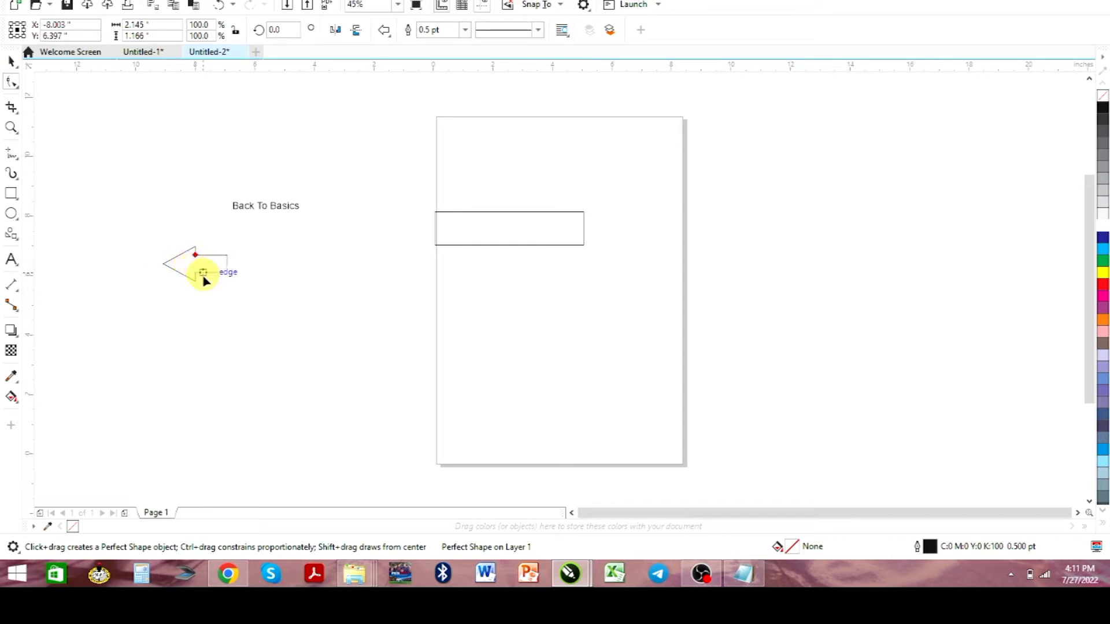
Reshape the arrow with its adjustment node to give it a shorter head and a longer, slimmer shaft
key("shift+F2")
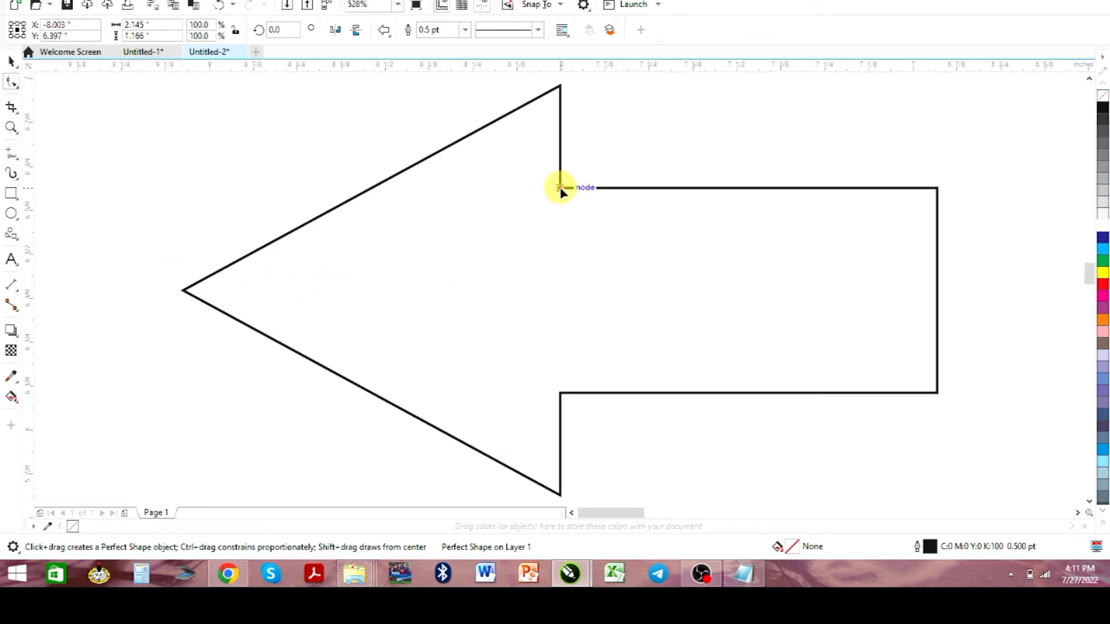
left_click_drag(560, 188, 484, 194)
scroll(537, 219, "down", 5)
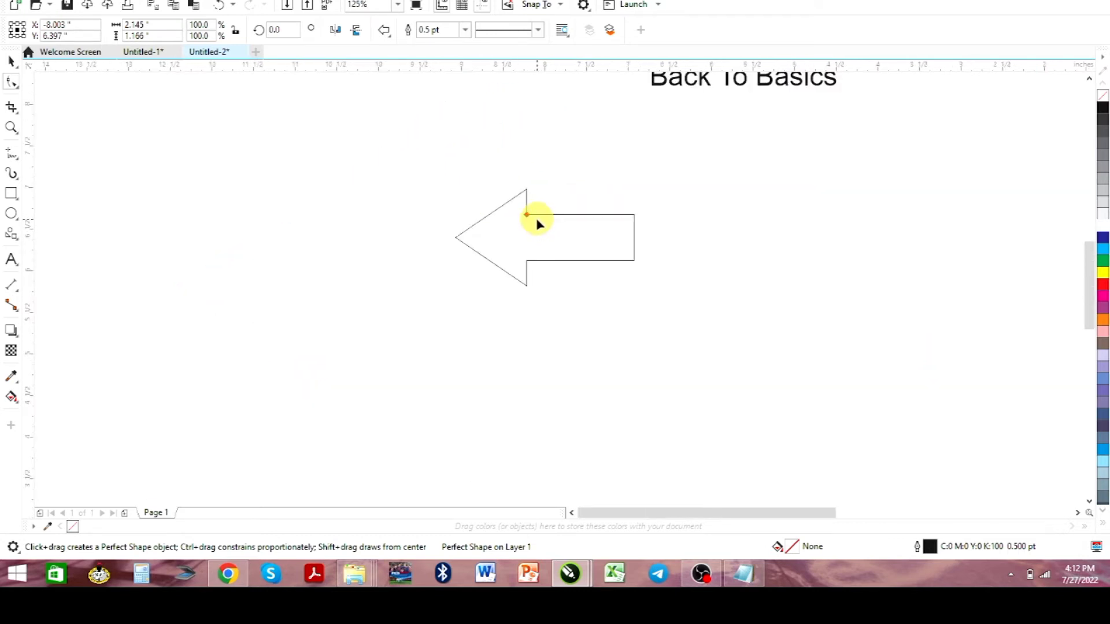
scroll(588, 180, "down", 2)
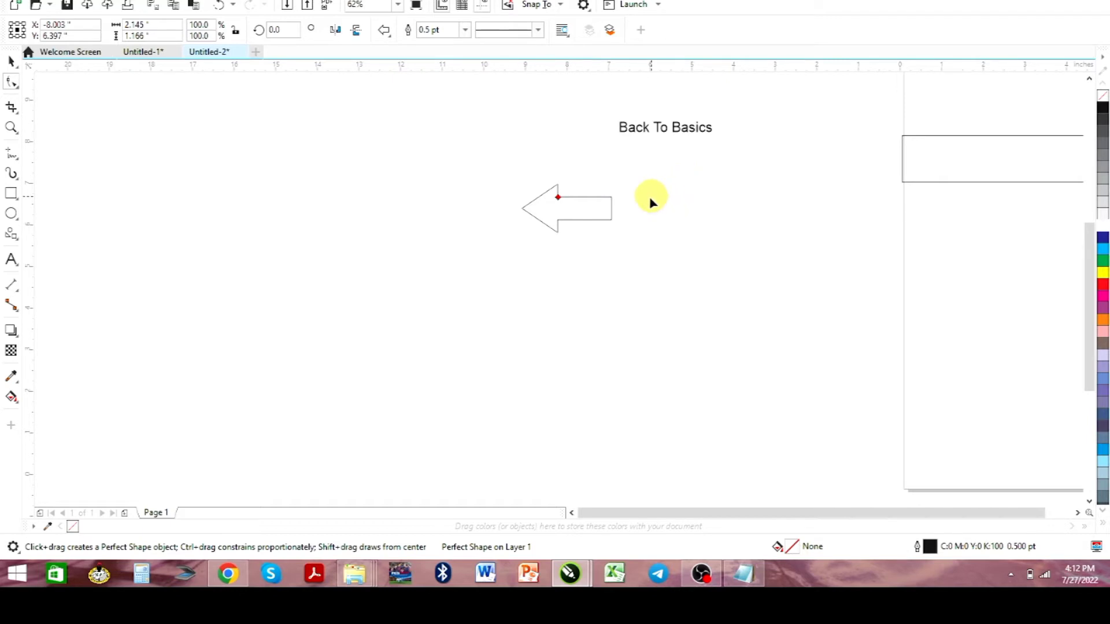
left_click_drag(556, 200, 547, 200)
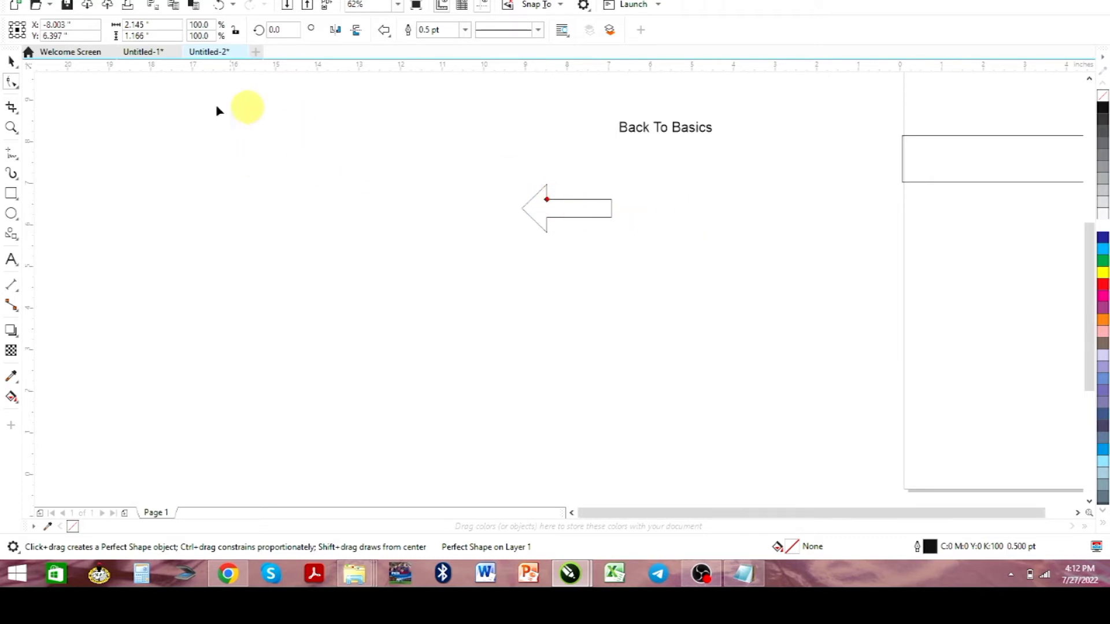
Scale the arrow down proportionally to about 1.06 by 0.58 inches and place it directly left of the "Back To Basics" text
left_click(10, 60)
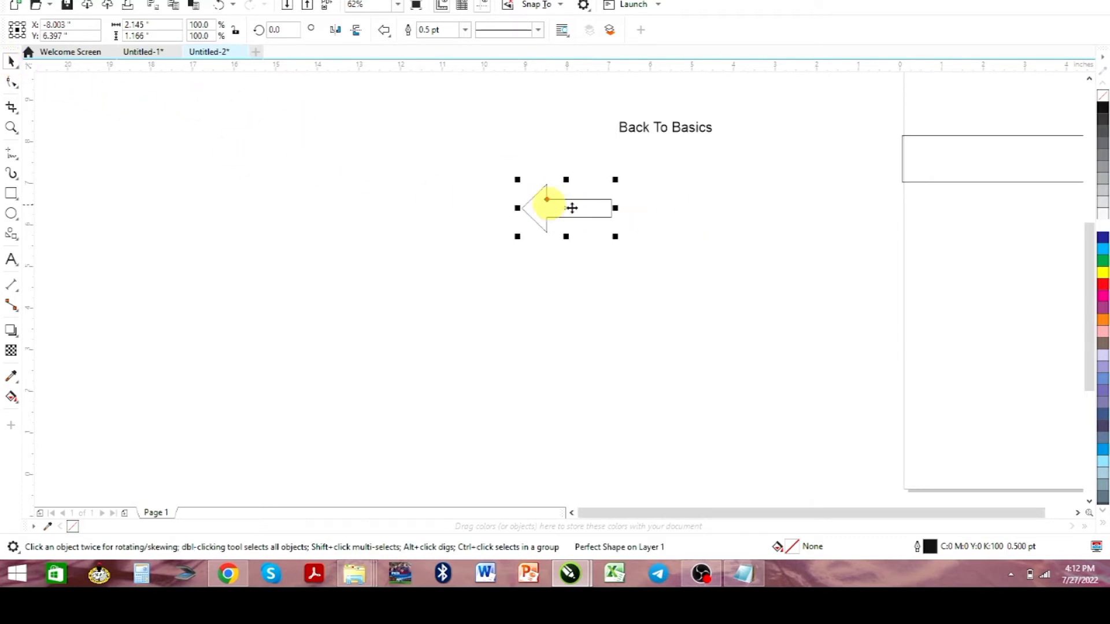
left_click_drag(569, 208, 568, 166)
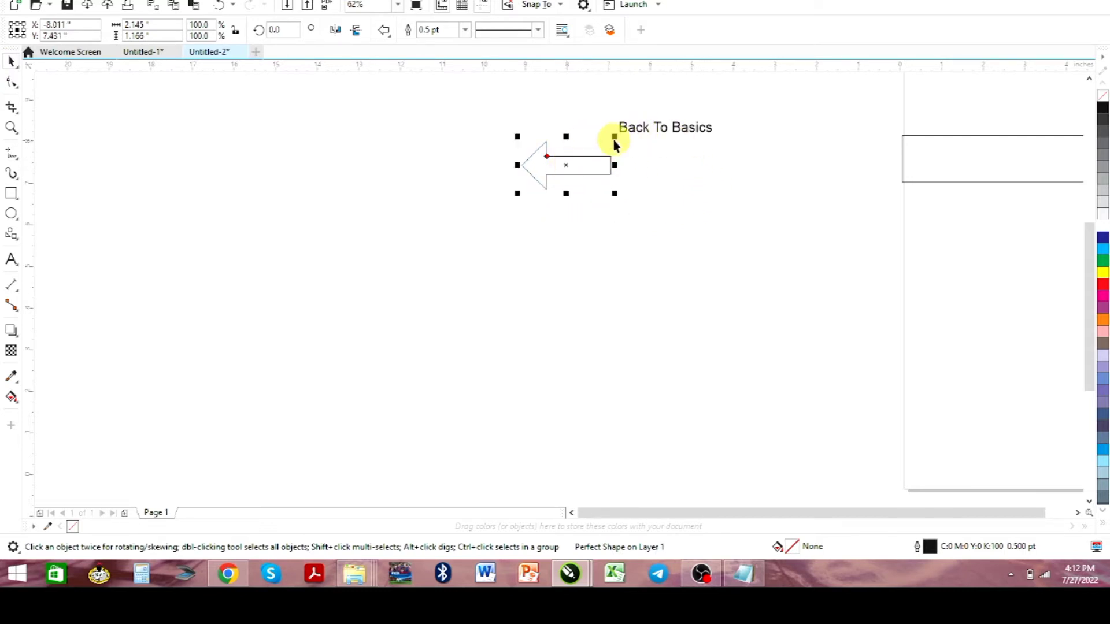
left_click_drag(615, 136, 598, 146)
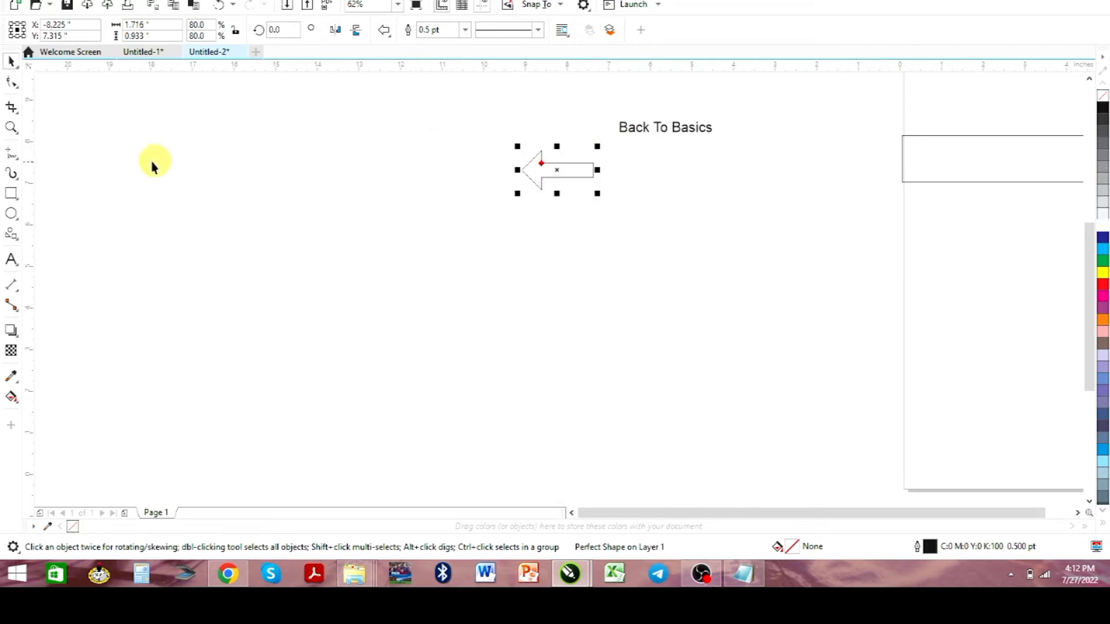
left_click(11, 127)
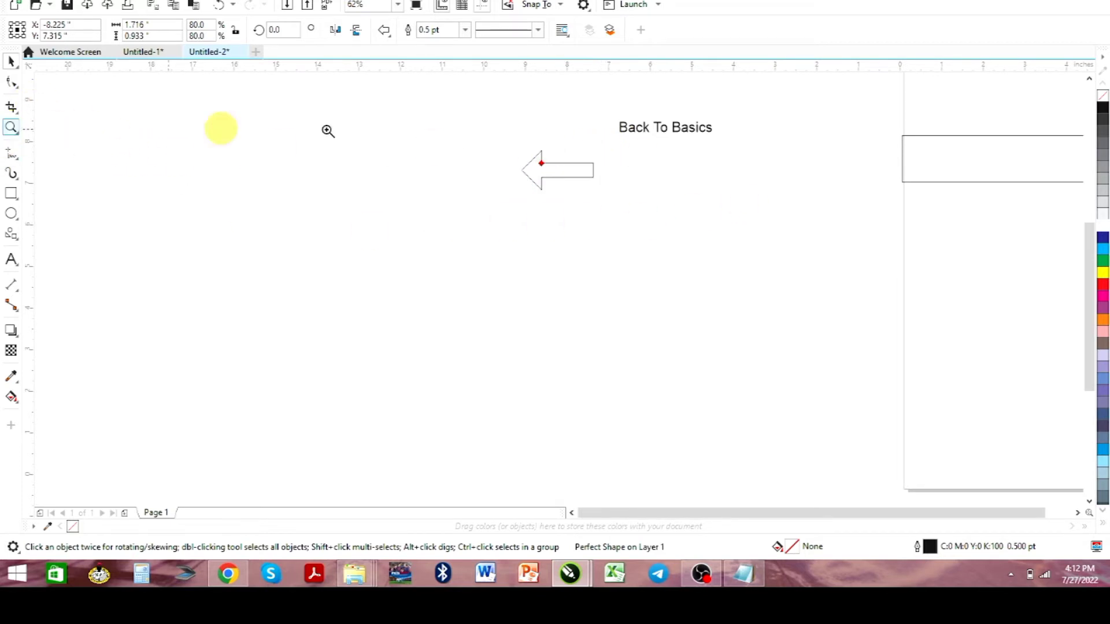
left_click_drag(480, 99, 712, 194)
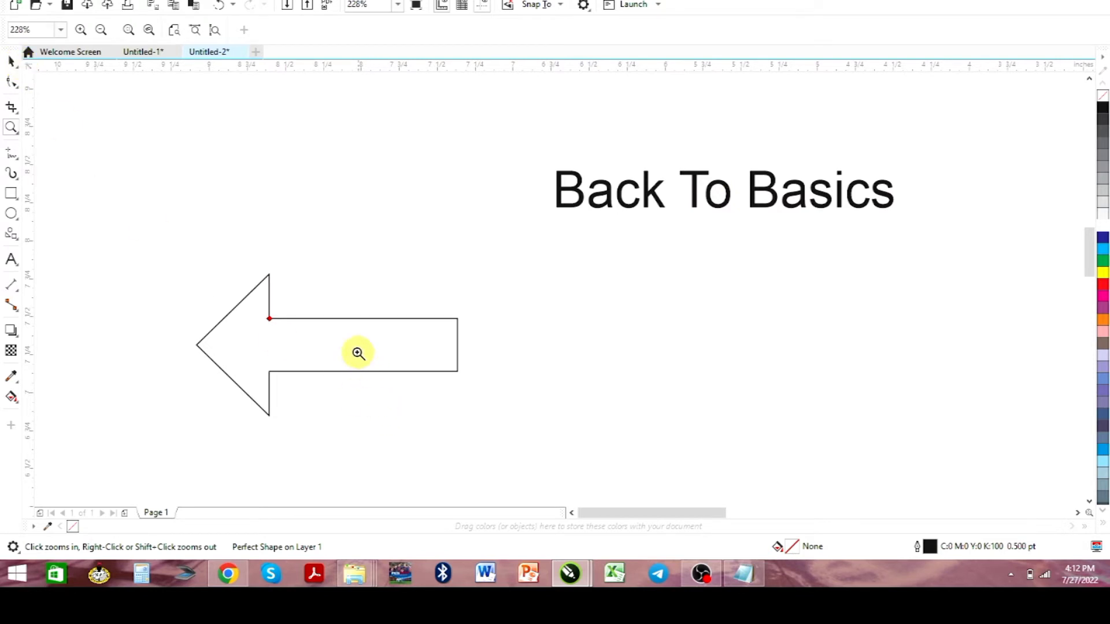
left_click(11, 61)
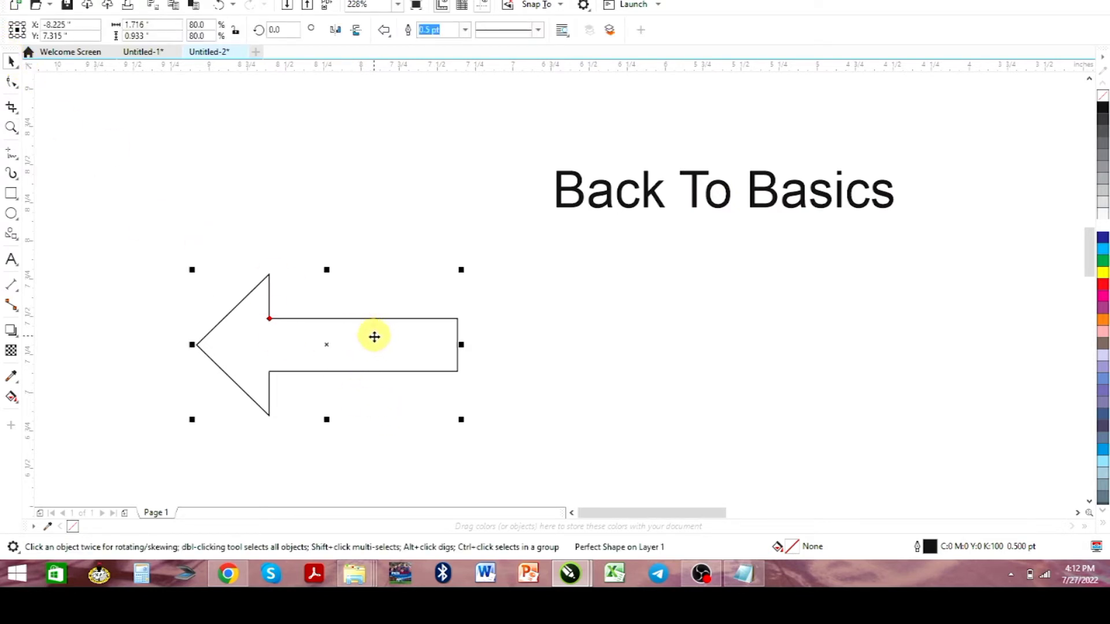
left_click_drag(371, 335, 440, 184)
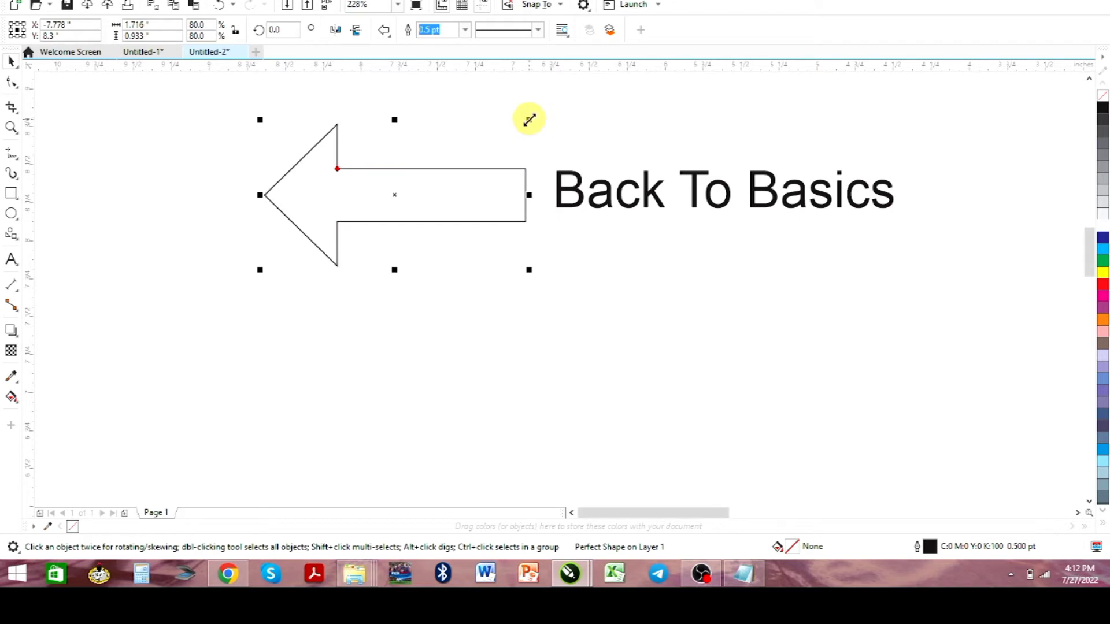
left_click_drag(529, 119, 495, 148)
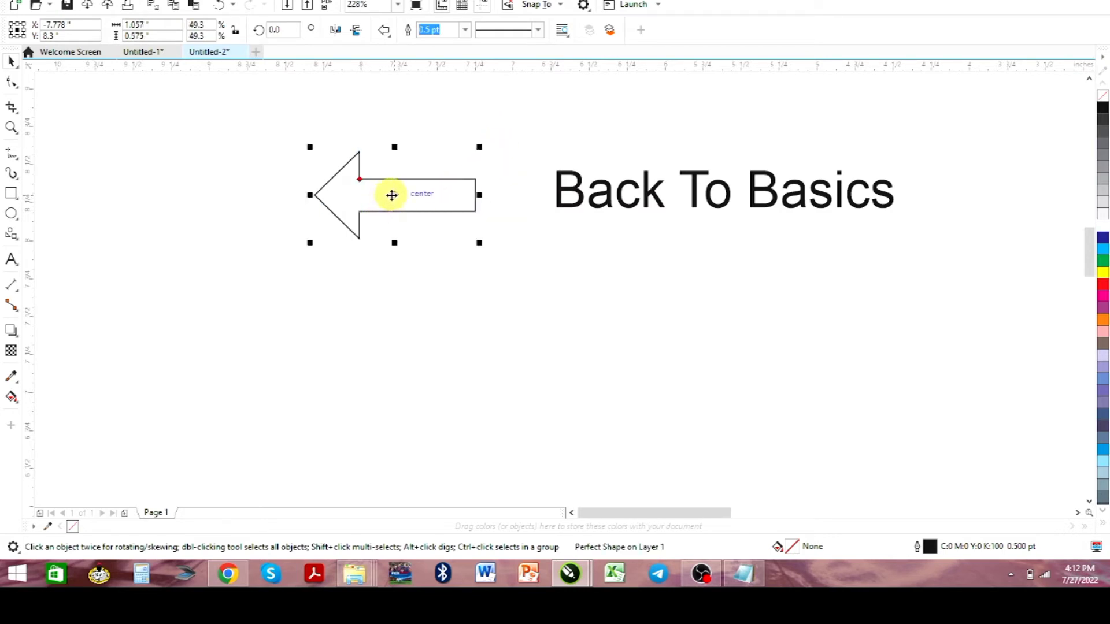
left_click_drag(392, 196, 462, 196)
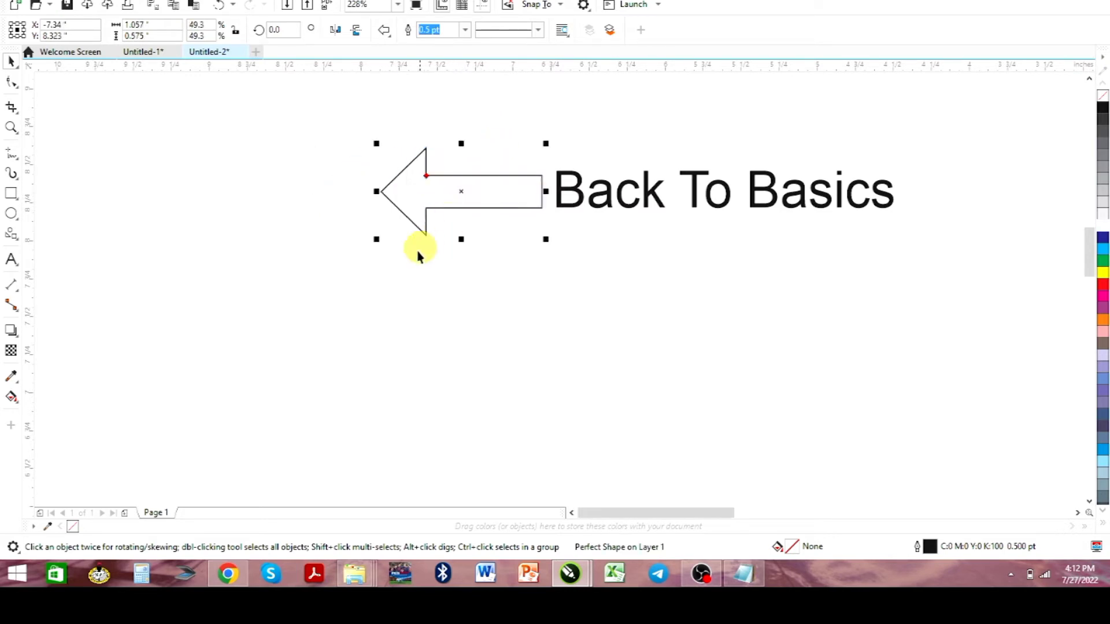
Change the font of the "Back To Basics" text to TT Norms Bold
left_click(597, 210)
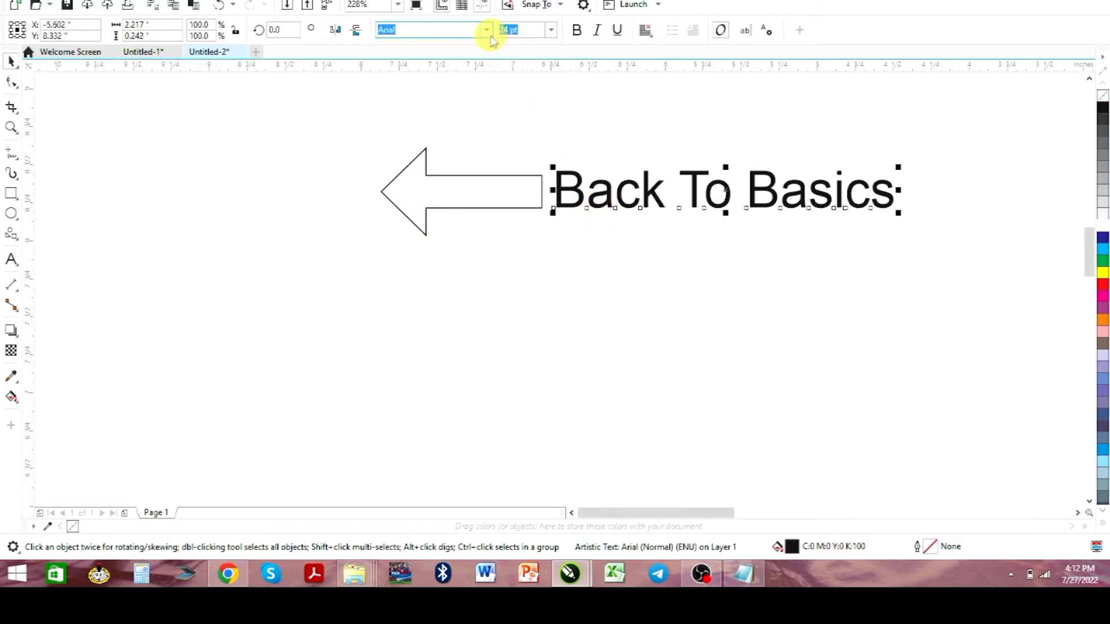
left_click(487, 30)
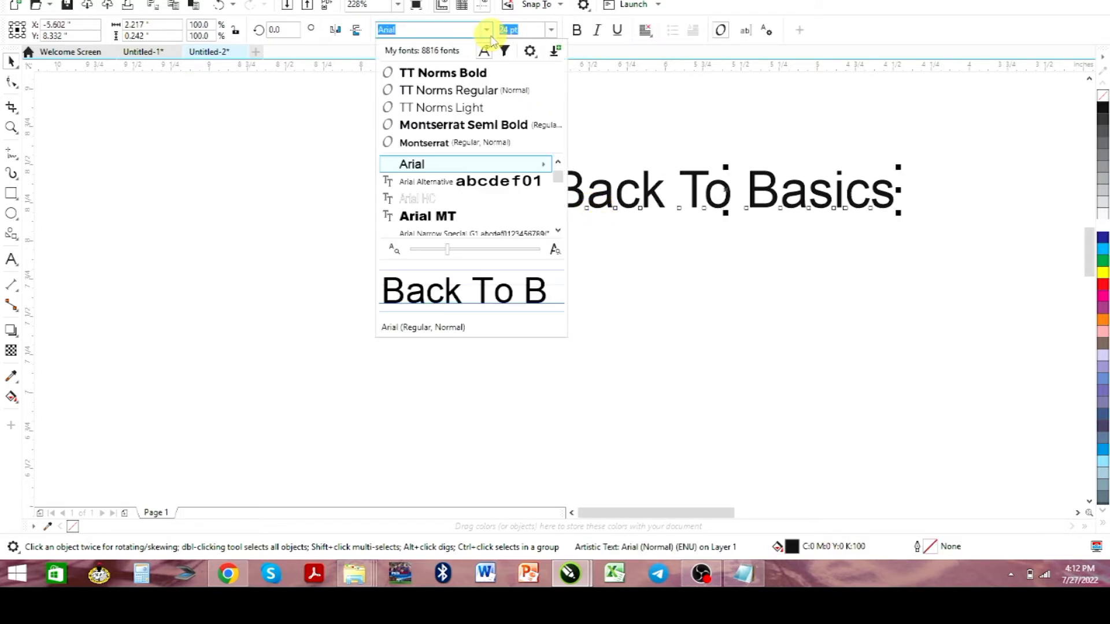
left_click(467, 75)
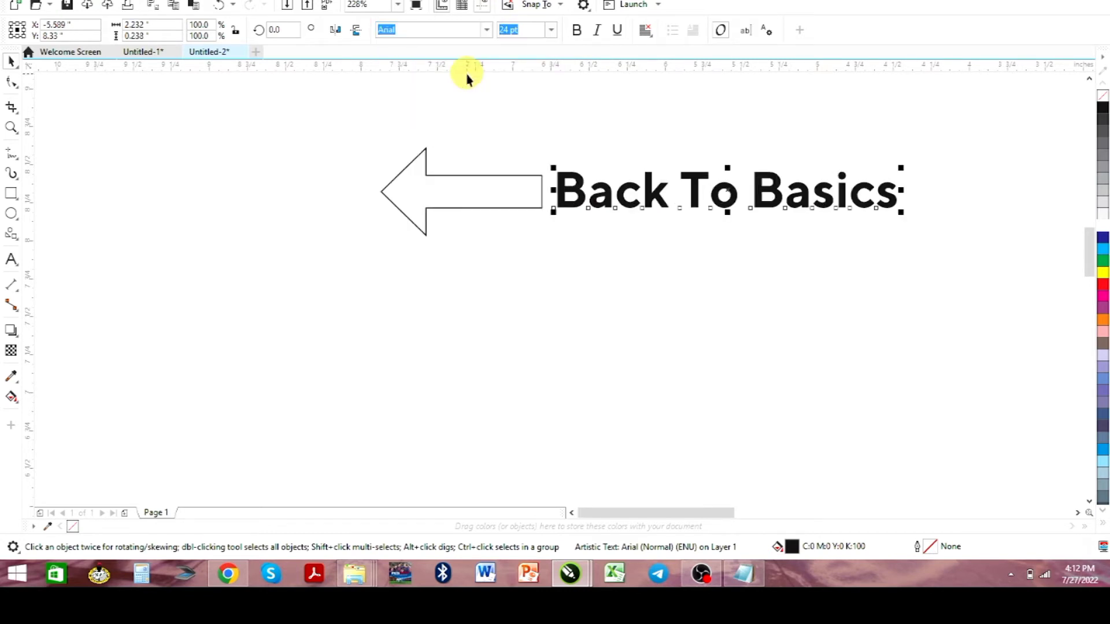
Fill the arrow beside the text with solid black
left_click(461, 193)
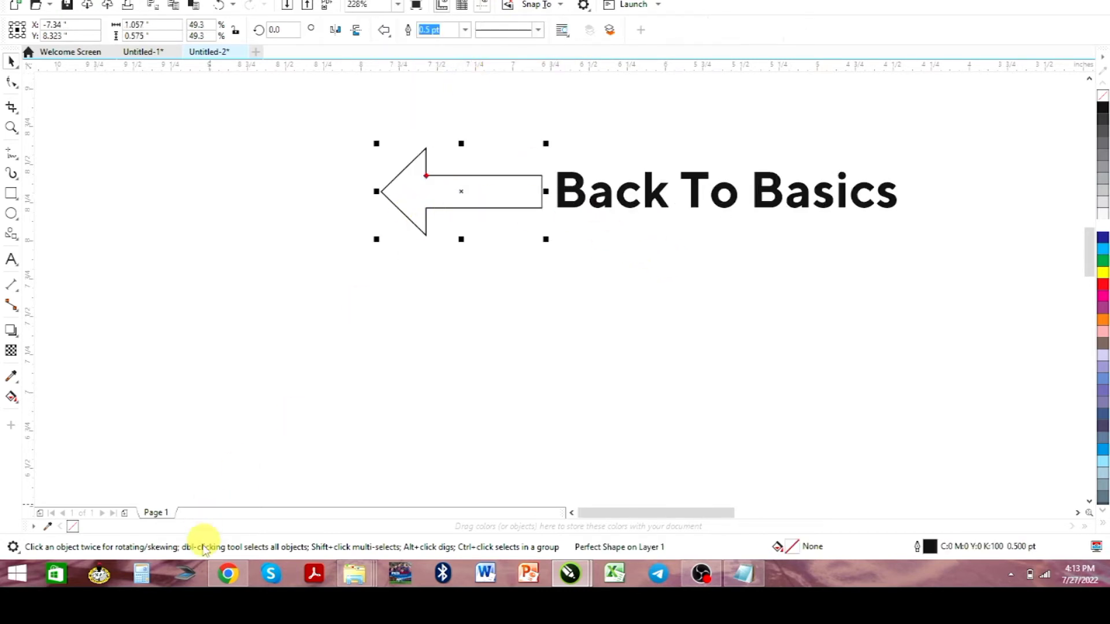
left_click(1102, 110)
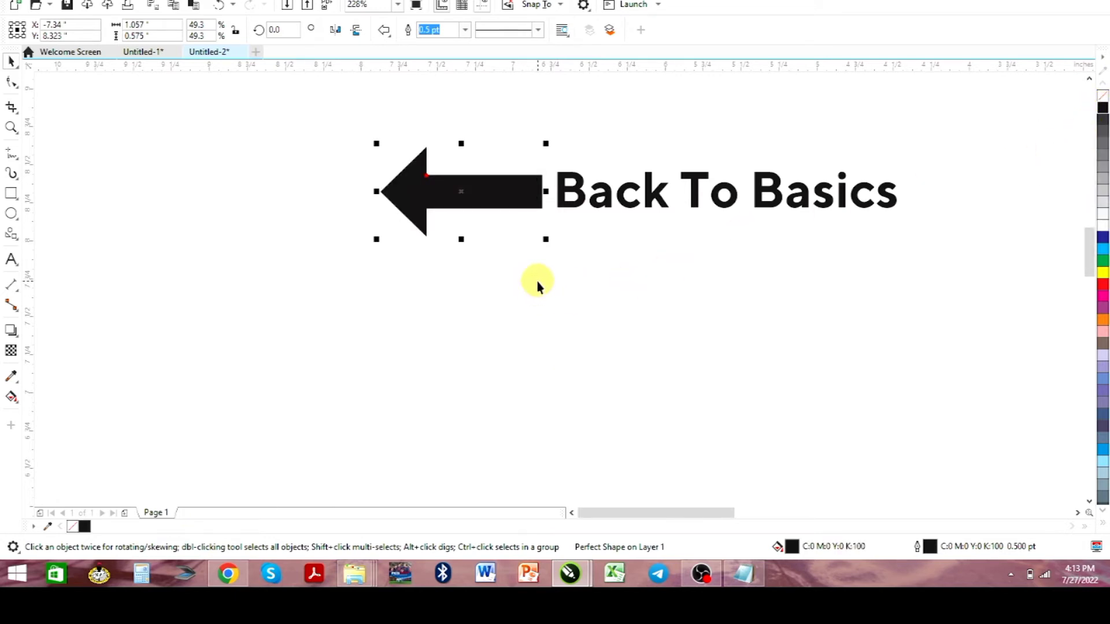
Shift the rectangle slightly right and up so its left side lines up with the page's left edge
scroll(536, 282, "down", 4)
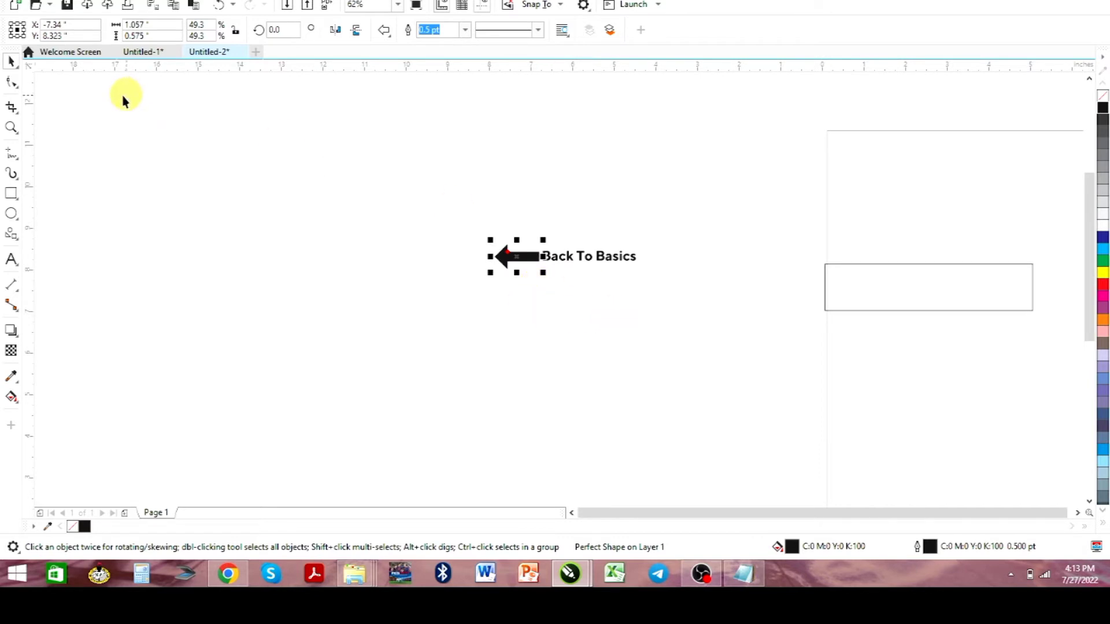
left_click(940, 296)
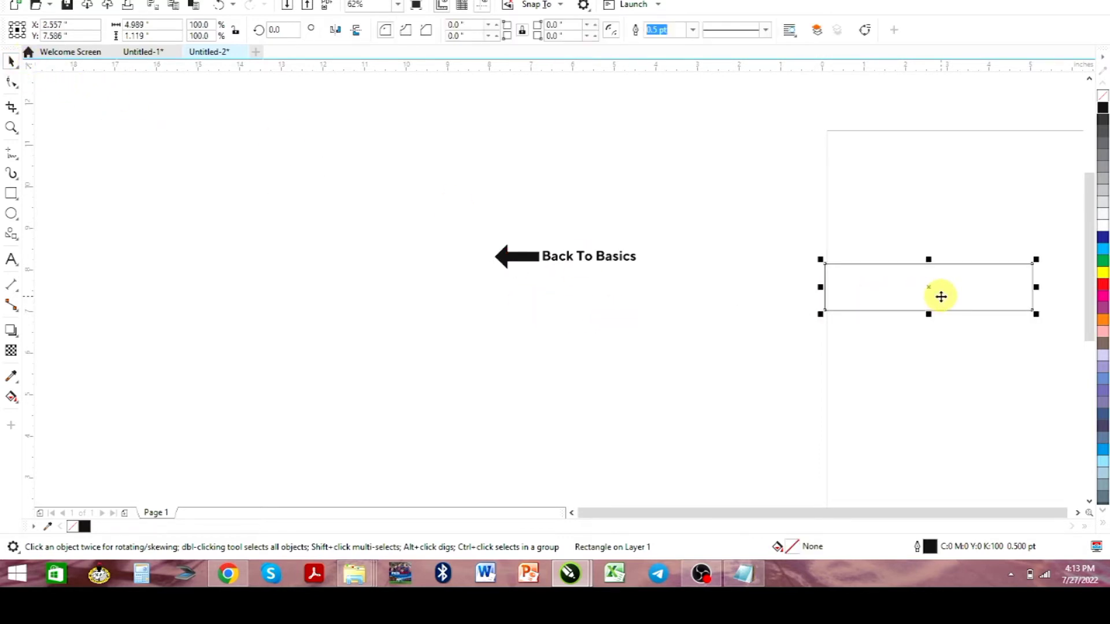
left_click_drag(957, 293, 963, 296)
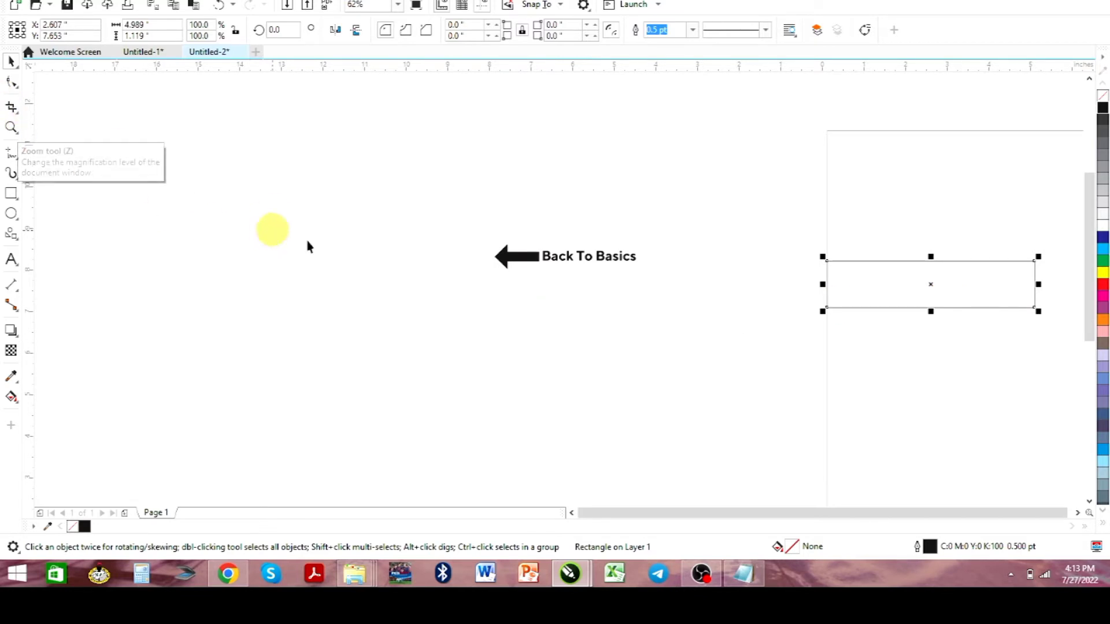
Move the arrow and the "Back To Basics" text together onto the page, just above the rectangle
left_click_drag(466, 228, 689, 300)
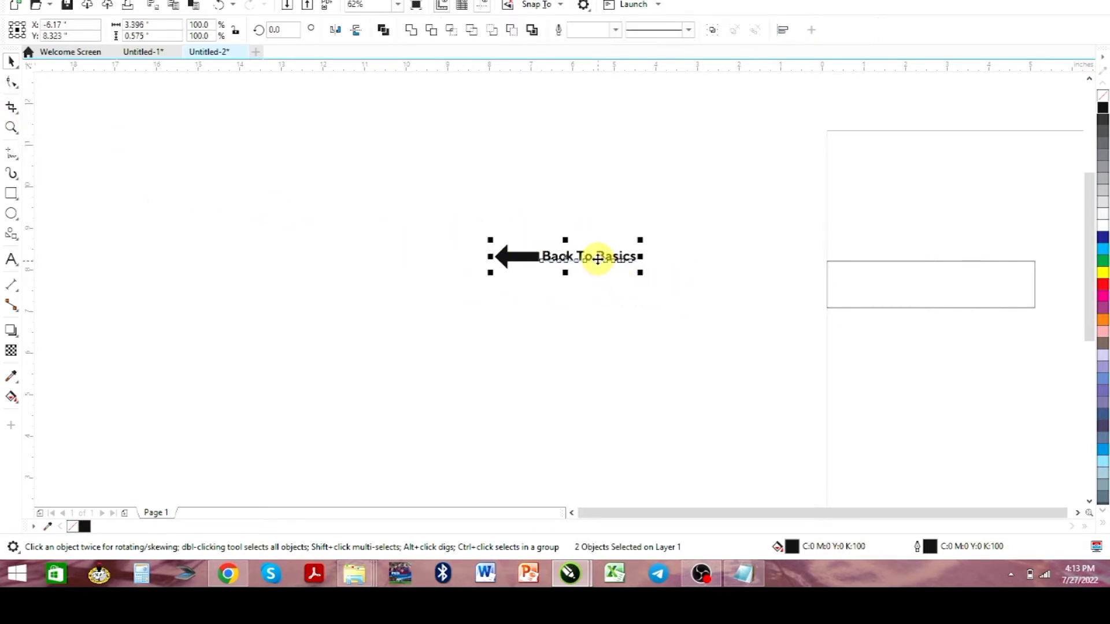
left_click_drag(598, 258, 943, 232)
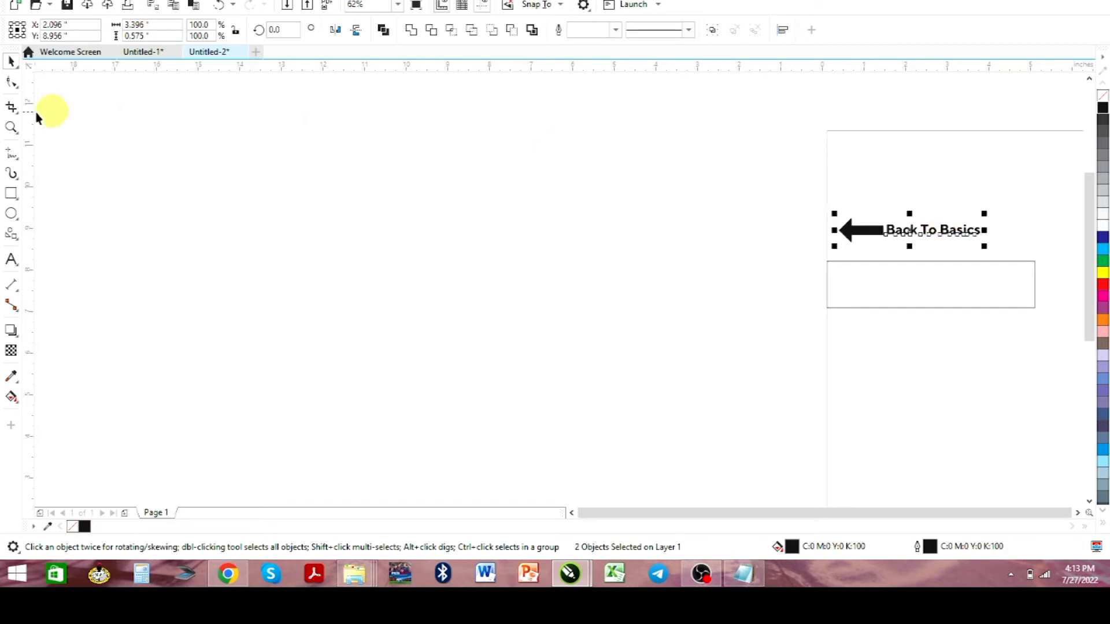
Fill the rectangle below the arrow and text with white
left_click(11, 127)
left_click_drag(804, 200, 1048, 326)
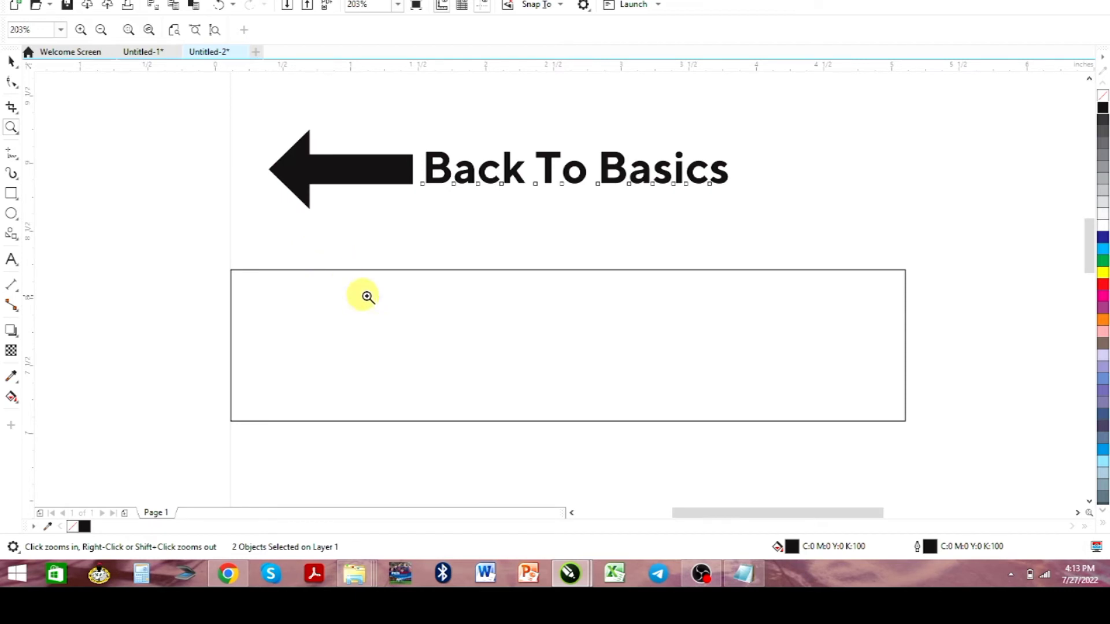
left_click(11, 61)
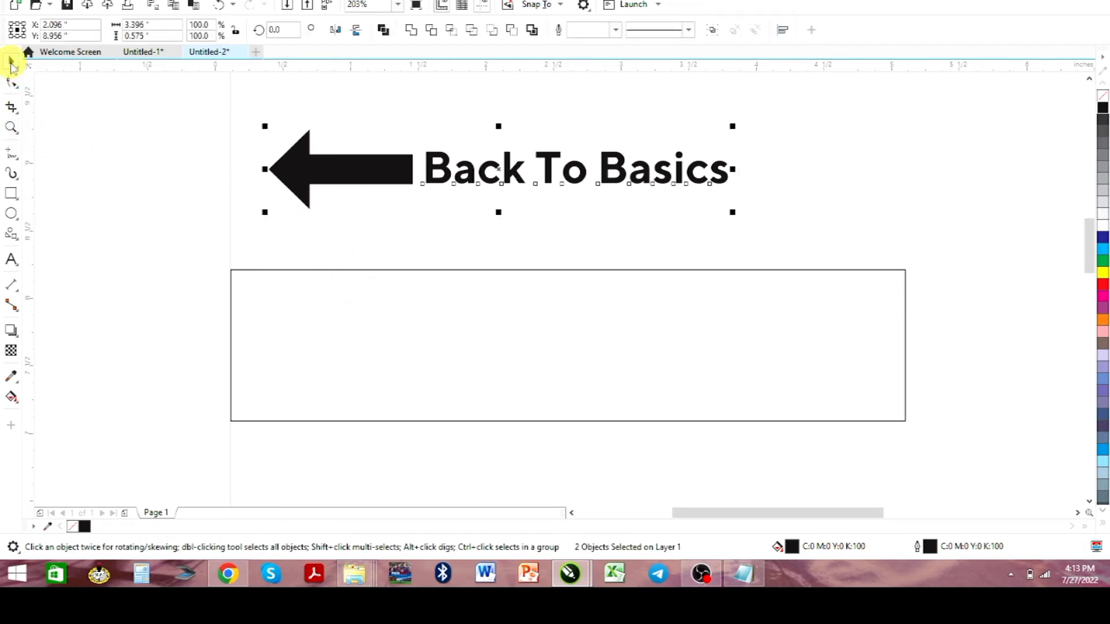
left_click(371, 354)
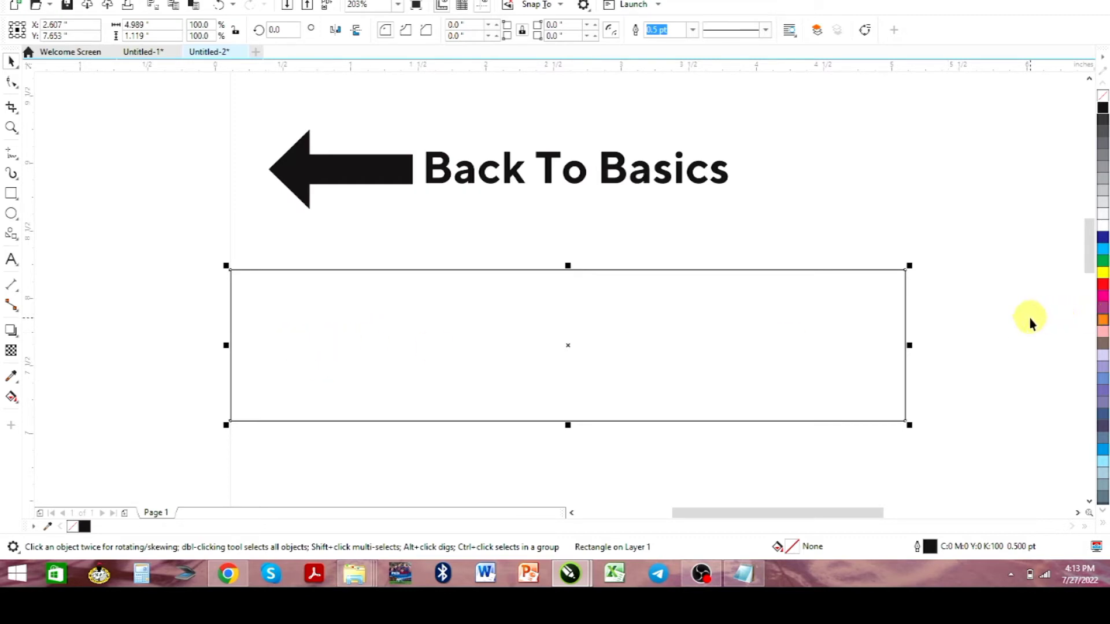
left_click(1102, 229)
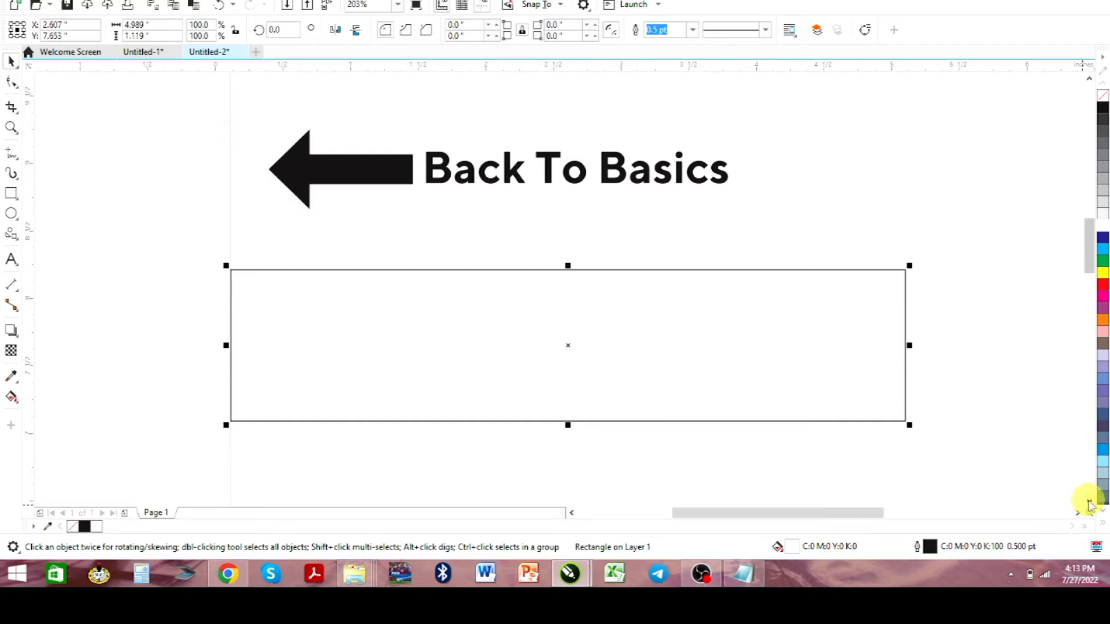
Duplicate the white rectangle and place the copy directly beneath the original
left_click(1090, 503)
left_click(1089, 503)
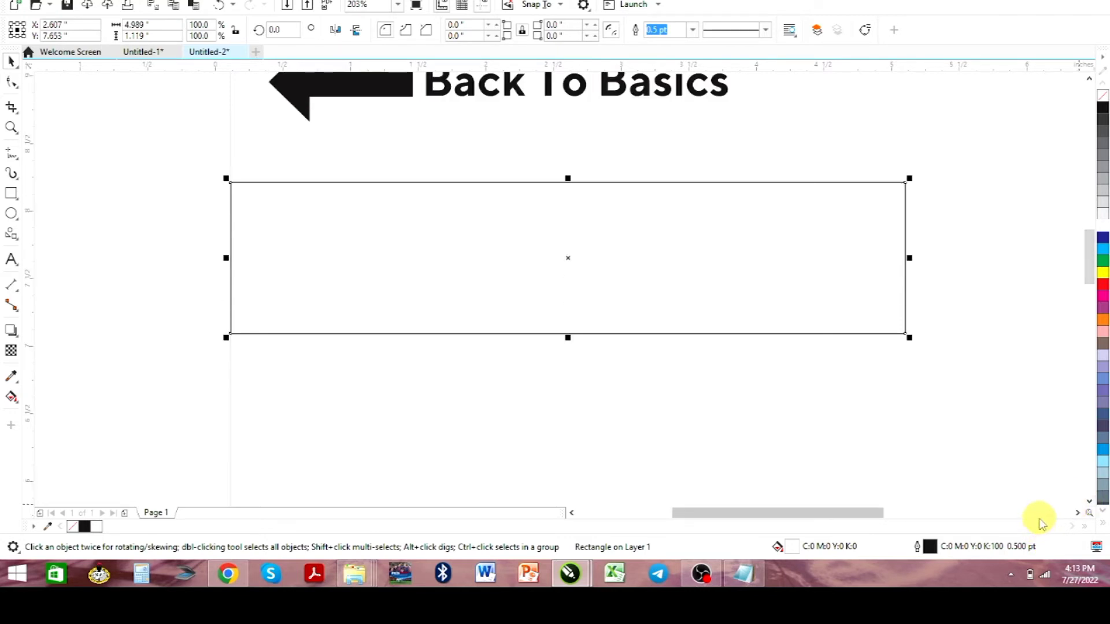
key("ctrl+d")
left_click_drag(615, 226, 570, 416)
left_click(570, 416)
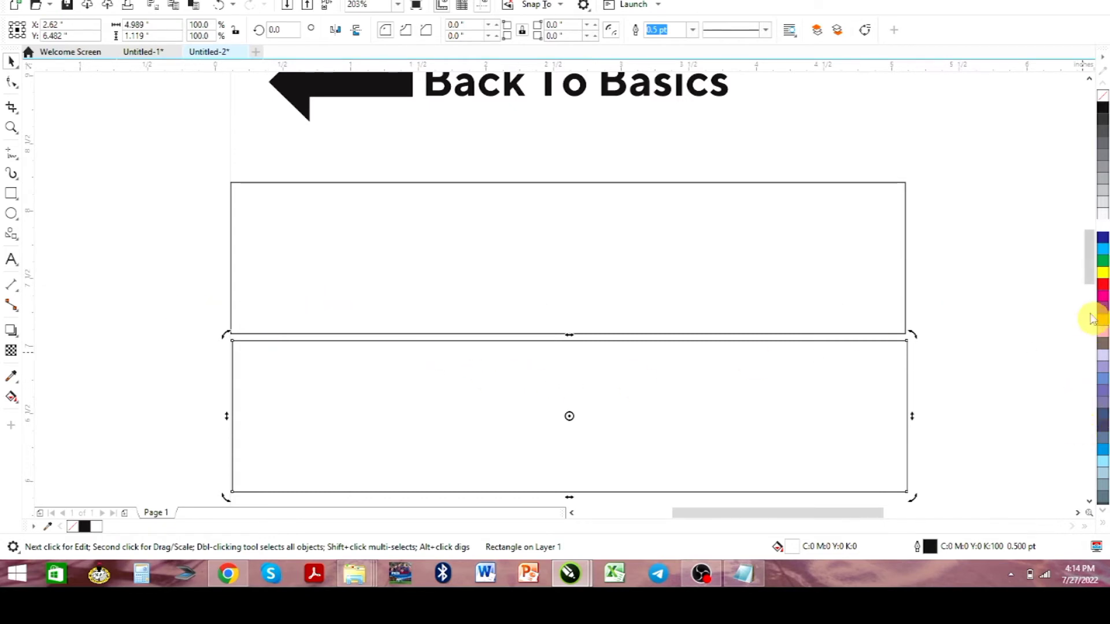
Line up the rectangle copy with the sides of the original and move it down to leave a clear gap
left_click_drag(1093, 272, 1090, 287)
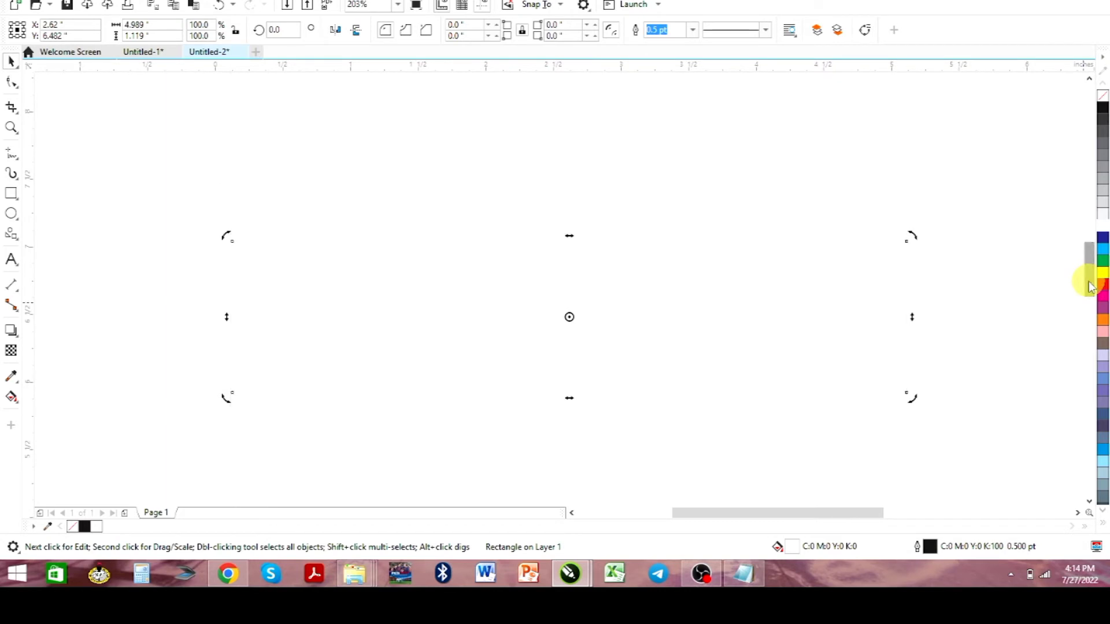
left_click(1053, 290)
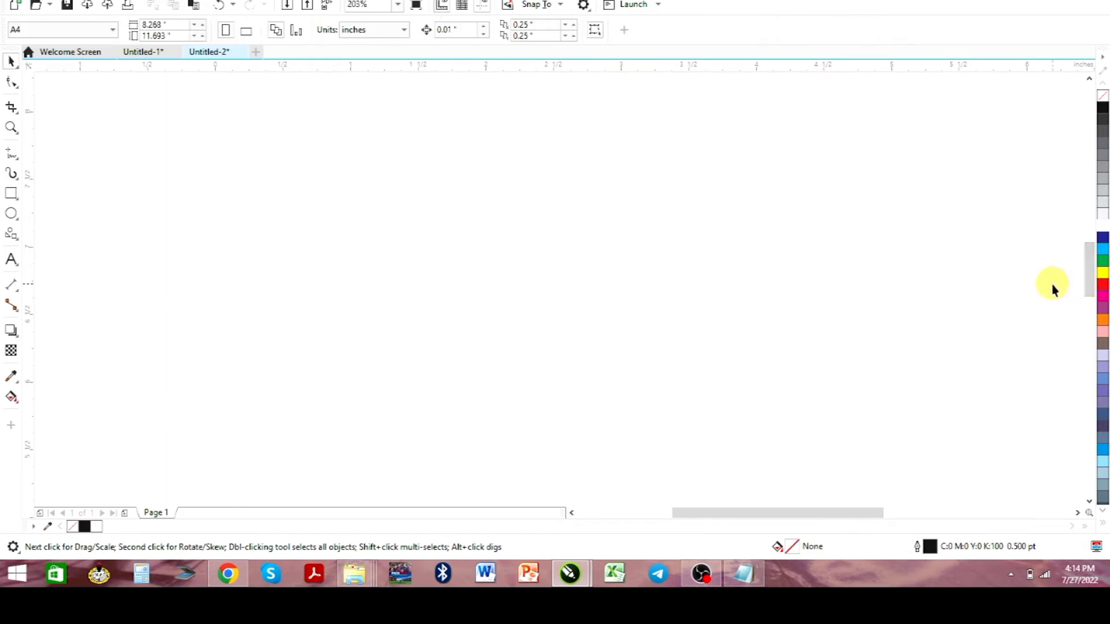
scroll(1053, 290, "down", 2)
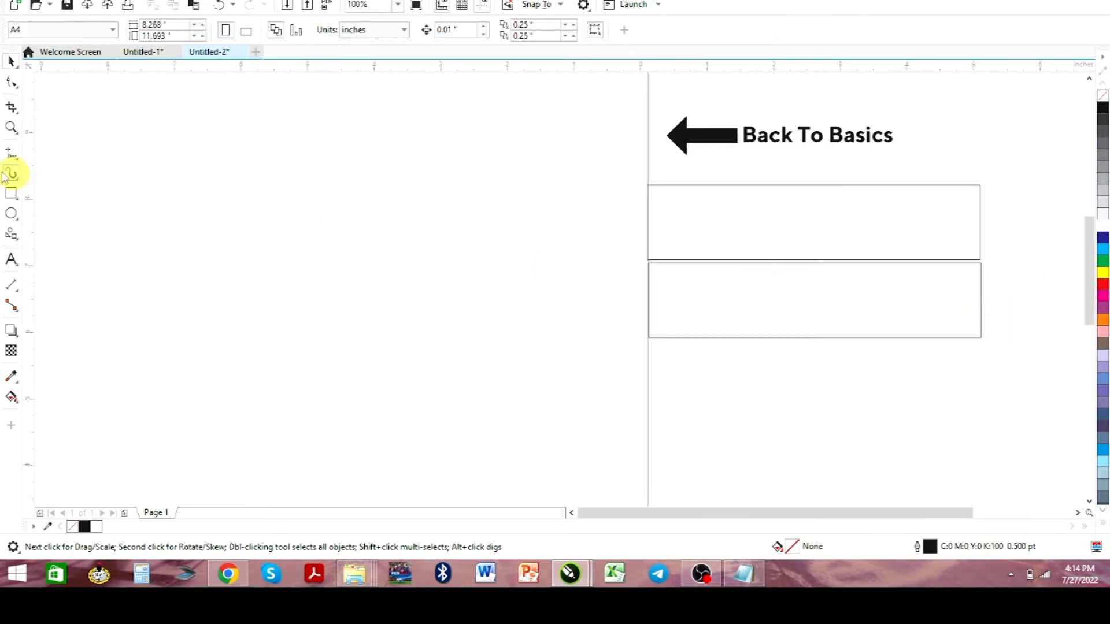
left_click(11, 127)
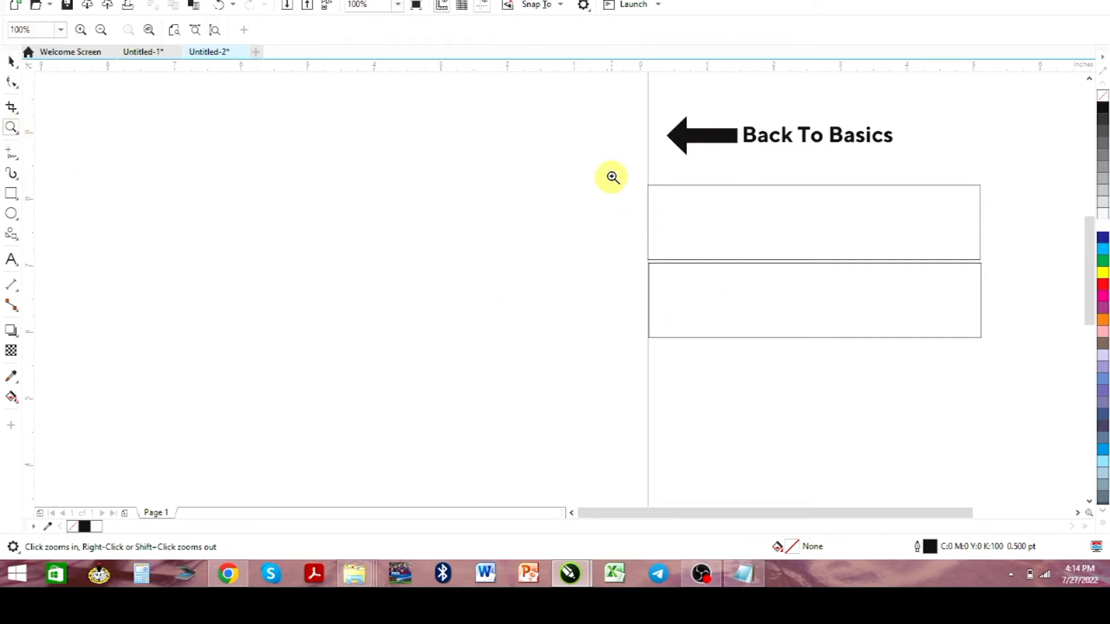
left_click_drag(611, 168, 989, 350)
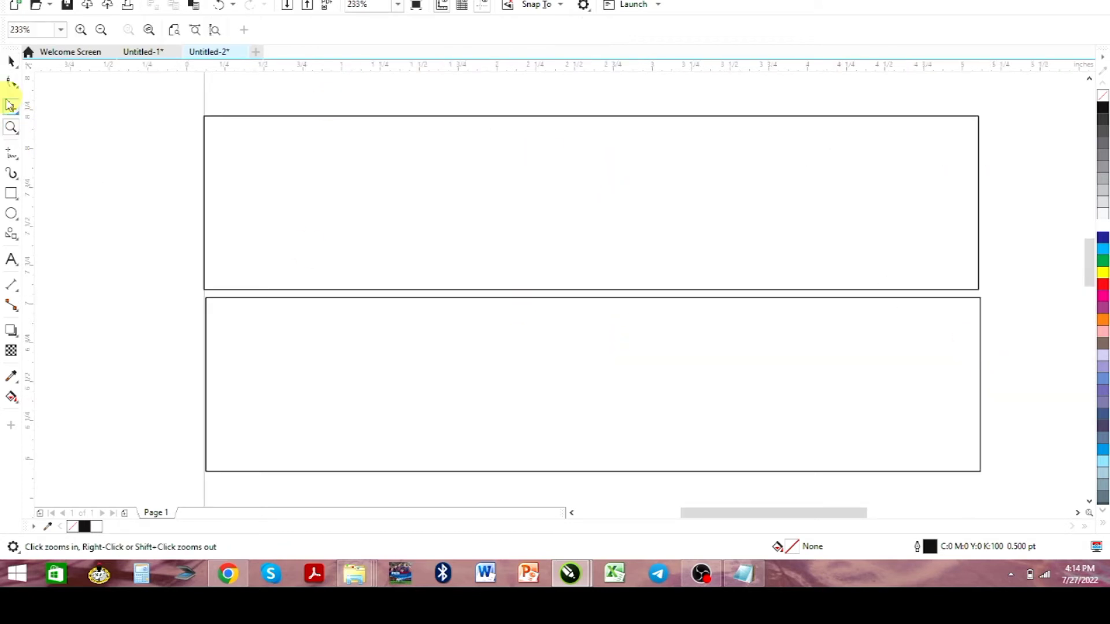
left_click(11, 61)
left_click(586, 445)
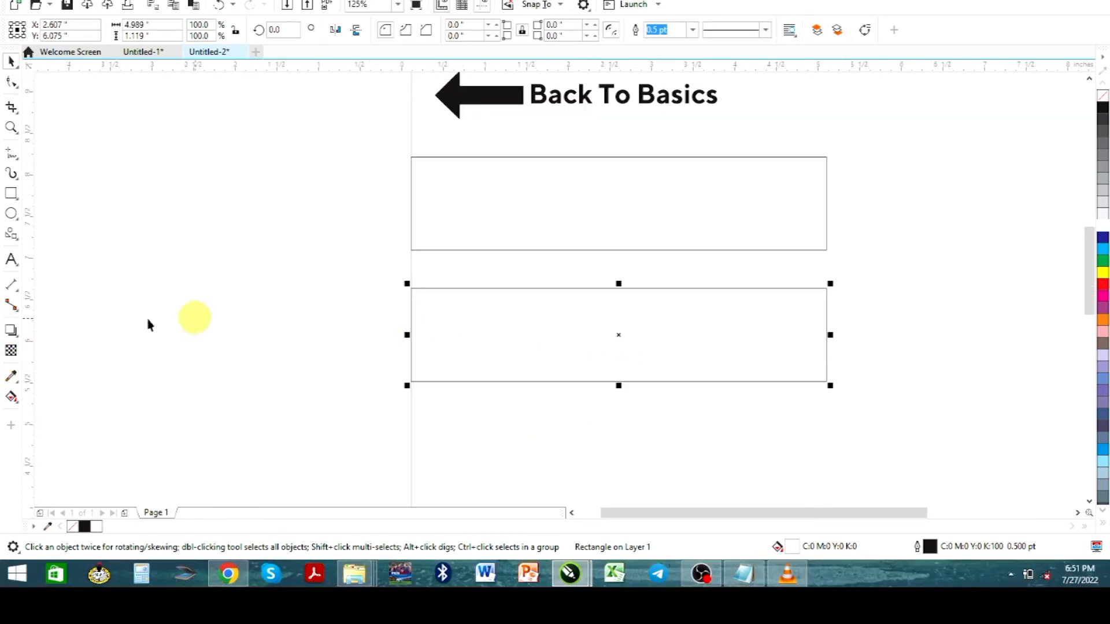
Draw a wide ellipse about 6.1 by 1.35 inches across the bottom edge of the lower rectangle
left_click(11, 331)
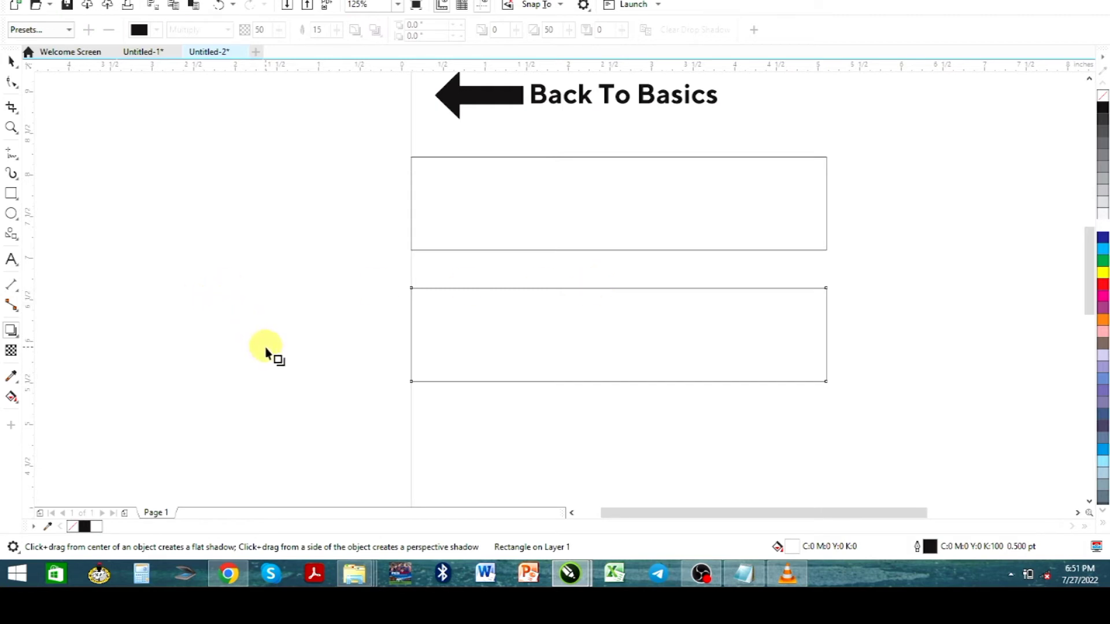
left_click(11, 214)
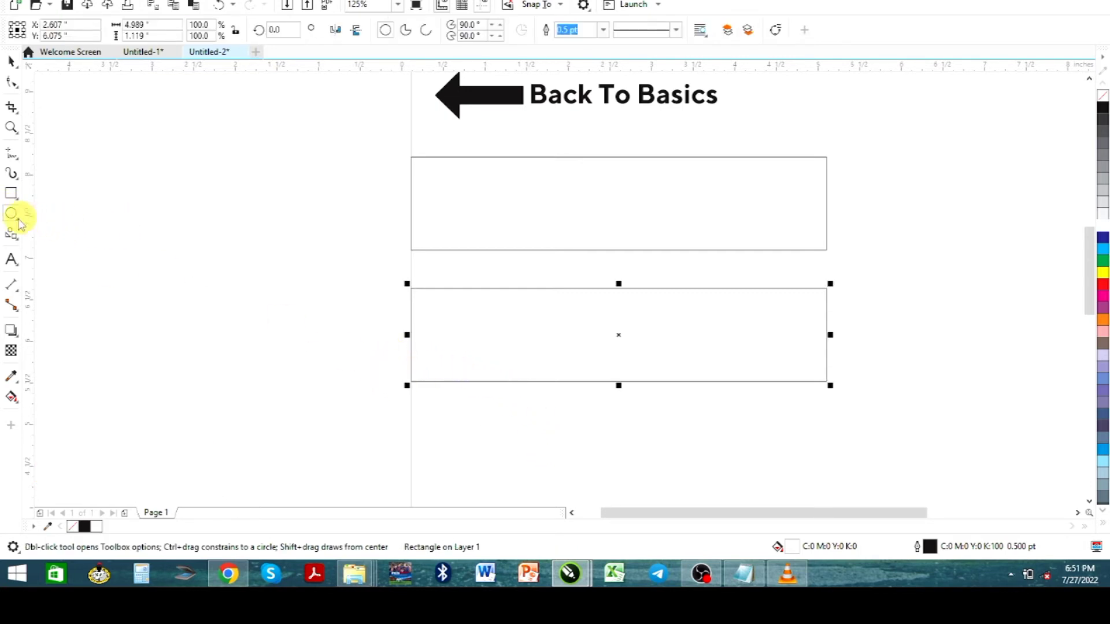
left_click_drag(382, 376, 892, 490)
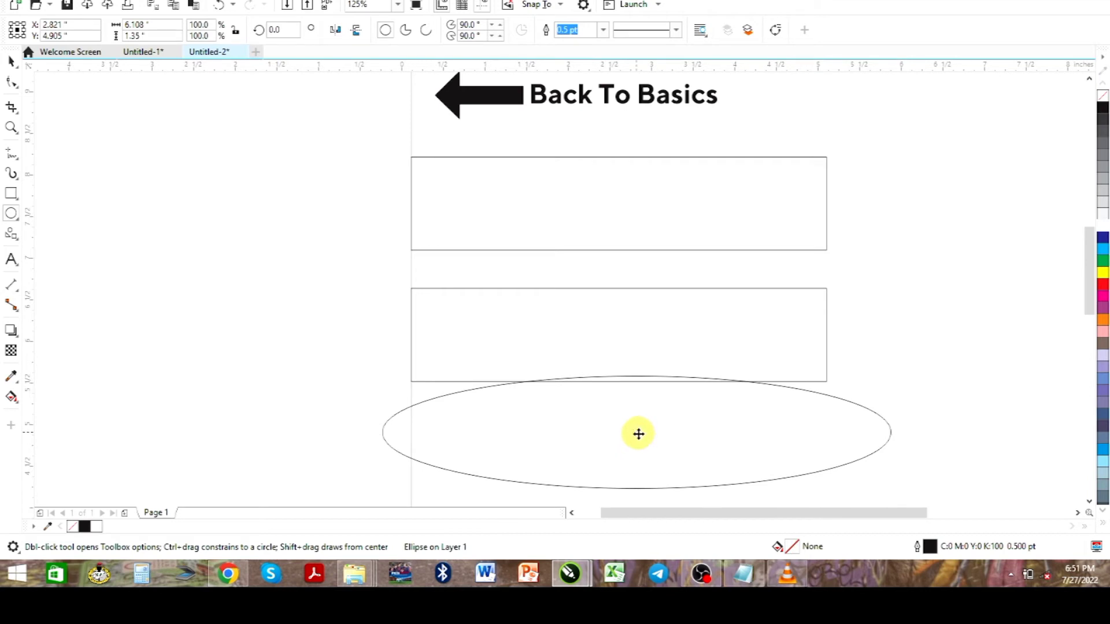
Reduce the ellipse's height to about 1.24 inches and position it over the lower part of the bottom rectangle
key("space")
left_click_drag(638, 435, 615, 412)
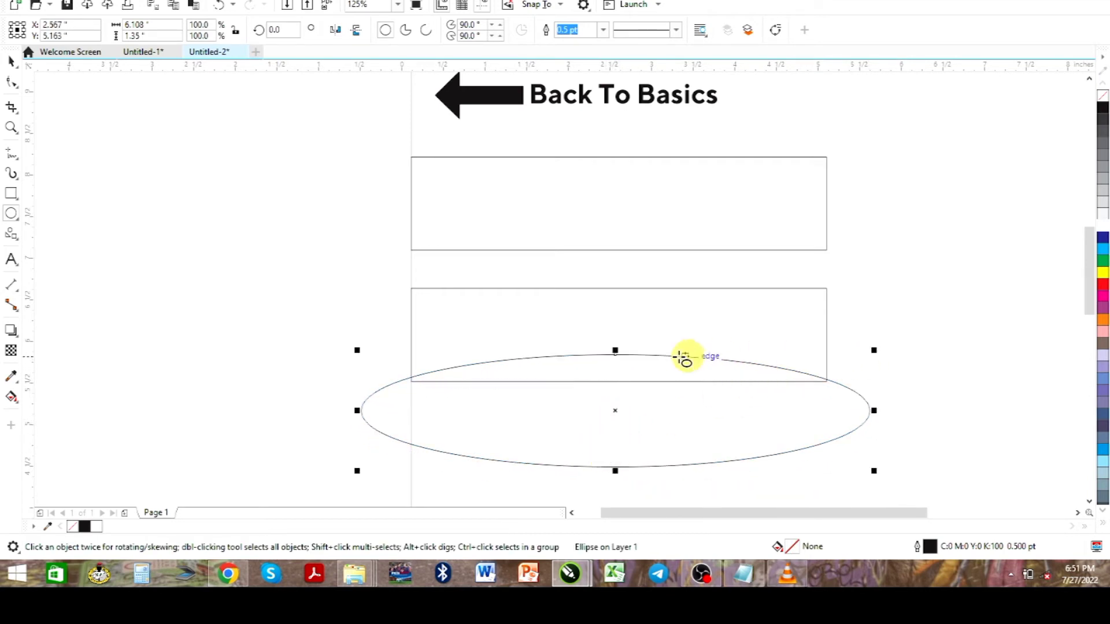
left_click_drag(615, 350, 616, 359)
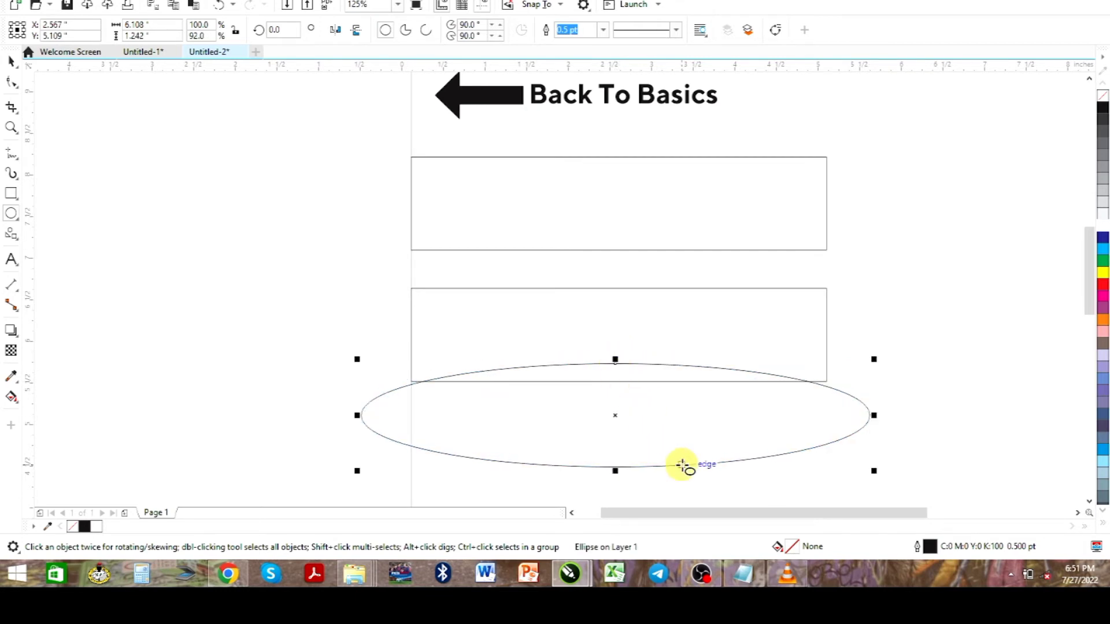
left_click_drag(615, 414, 619, 407)
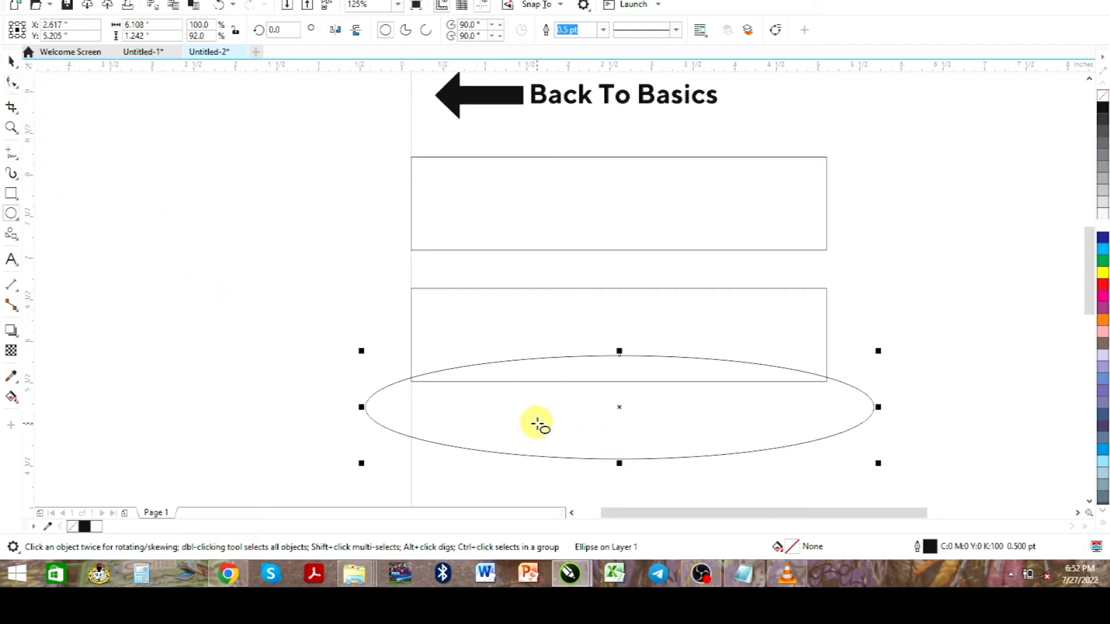
Centre the ellipse horizontally on the lower rectangle and trim their overlap with Simplify
left_click(11, 61)
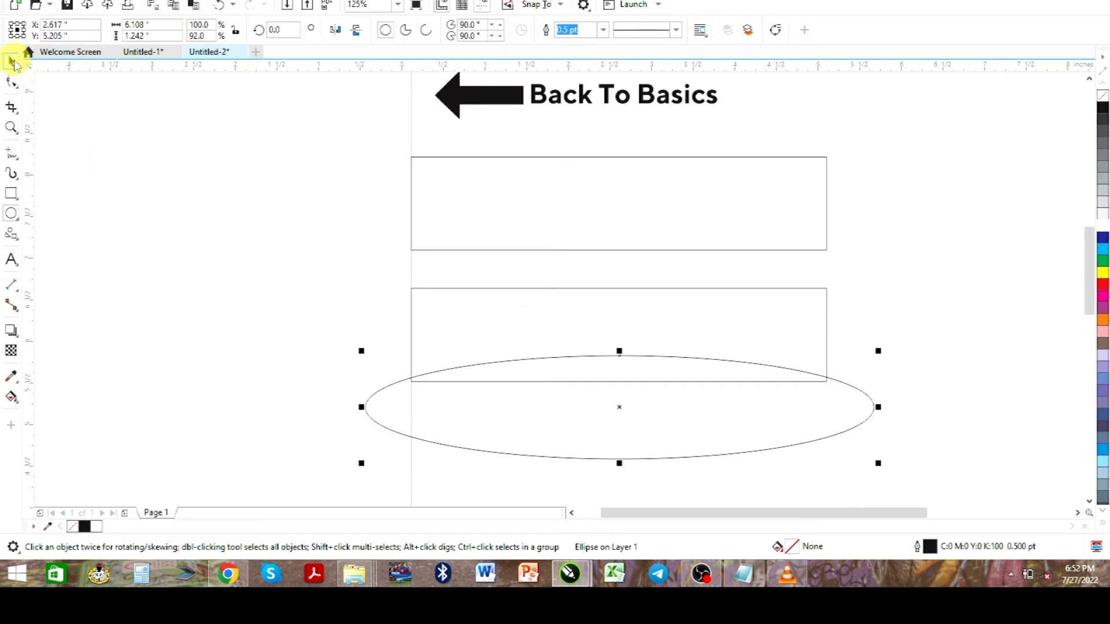
left_click(599, 320, "shift")
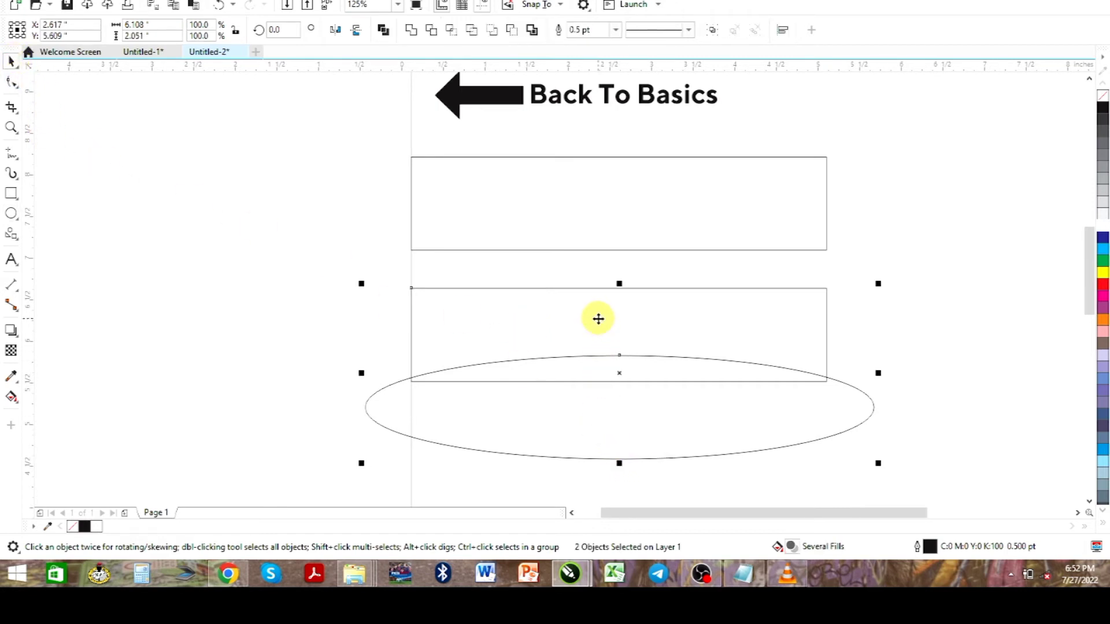
key("c")
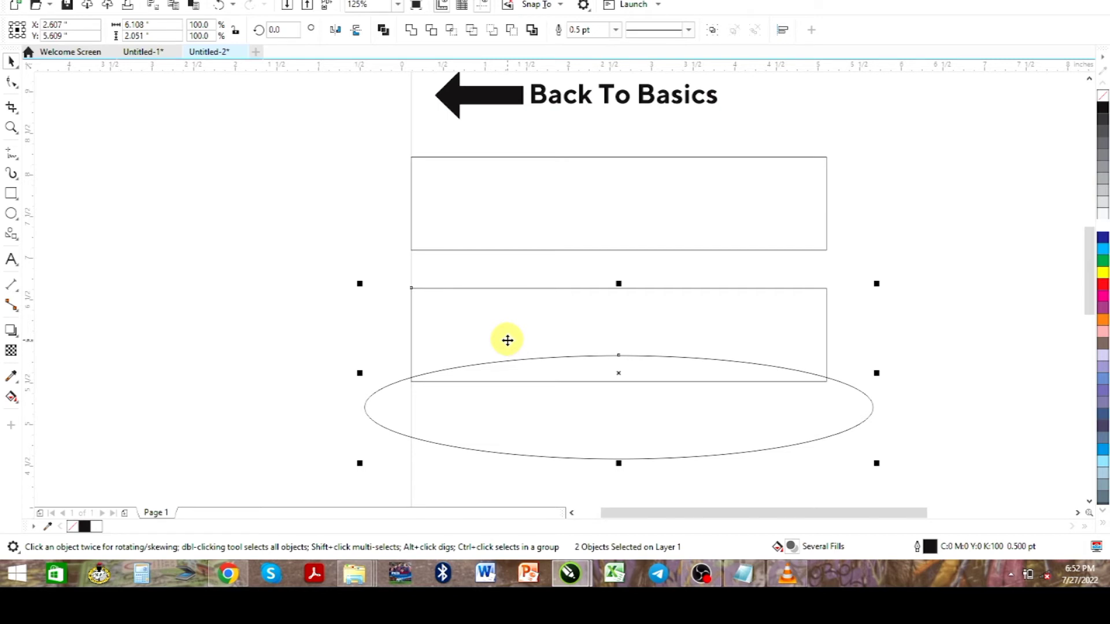
left_click(471, 32)
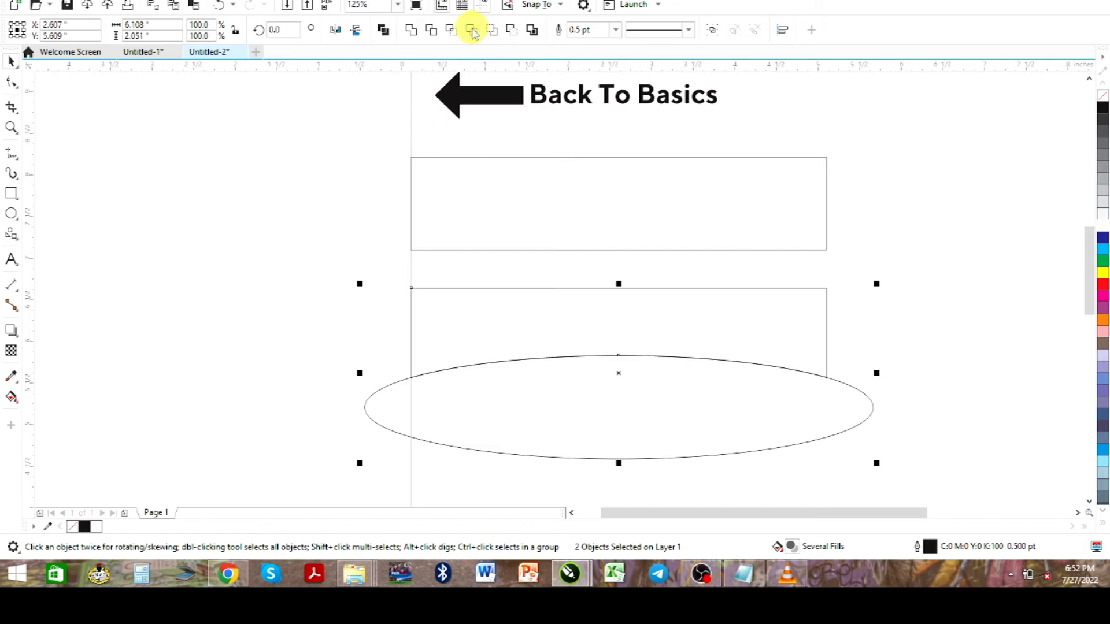
Pull the ellipse away from the trimmed lower rectangle and delete it
left_click(295, 380)
left_click_drag(498, 412, 308, 428)
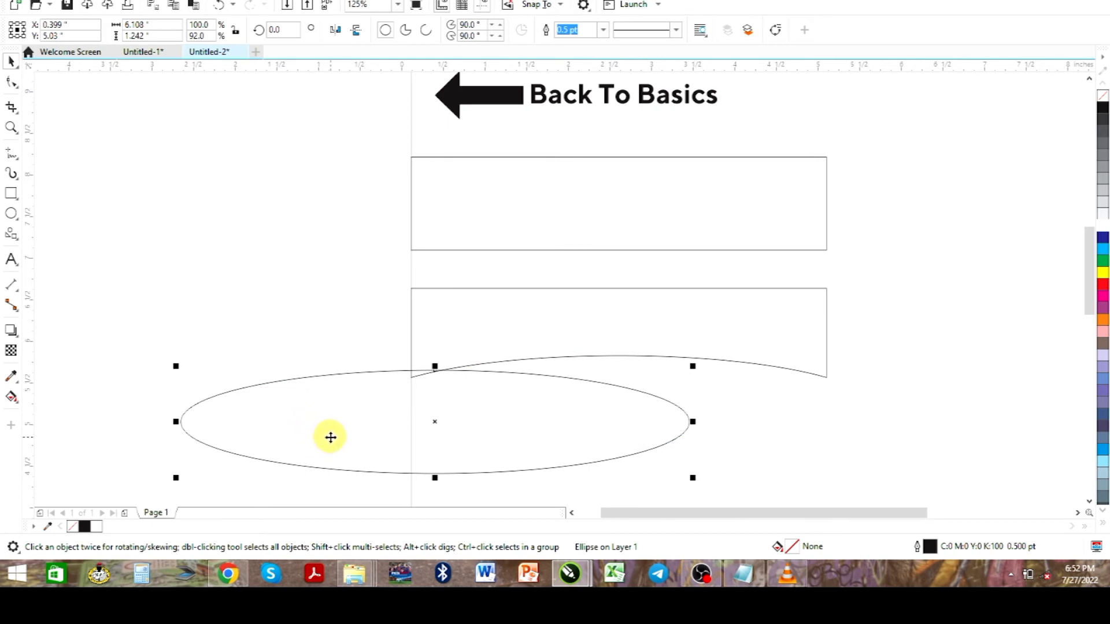
key("Delete")
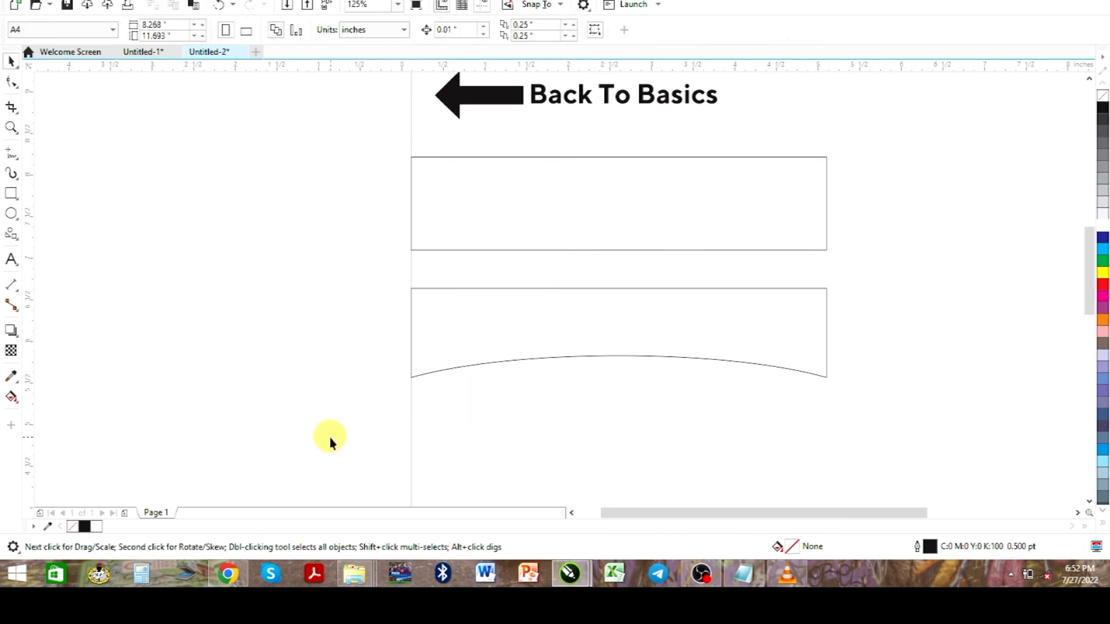
Add a drop shadow to the curved-bottom shape, cast straight down from its top edge to just below the shape
left_click(522, 354)
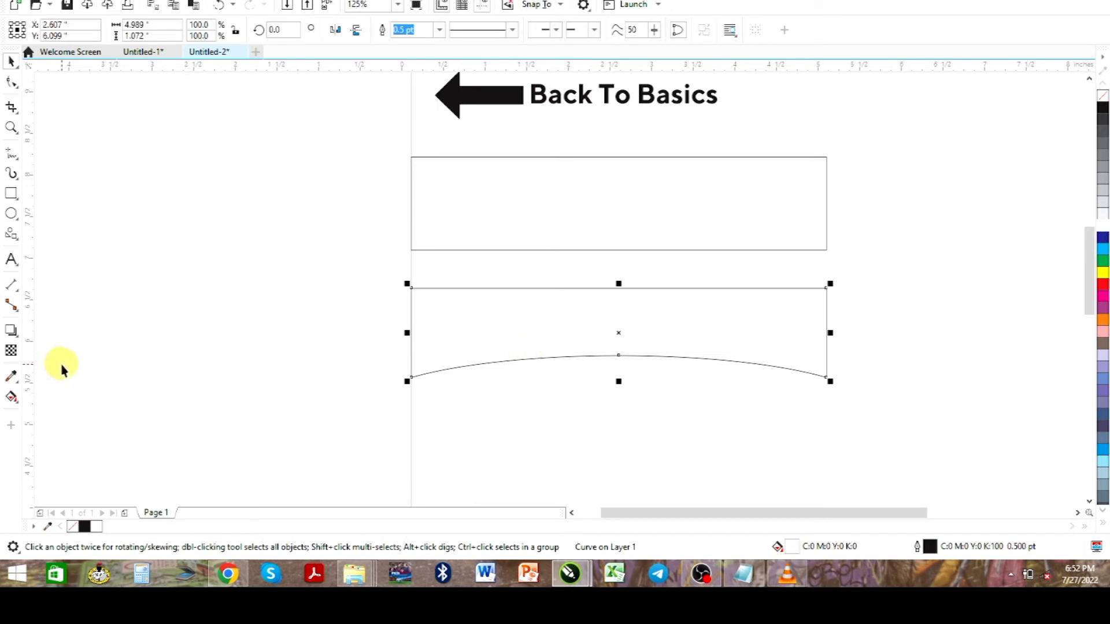
left_click(11, 333)
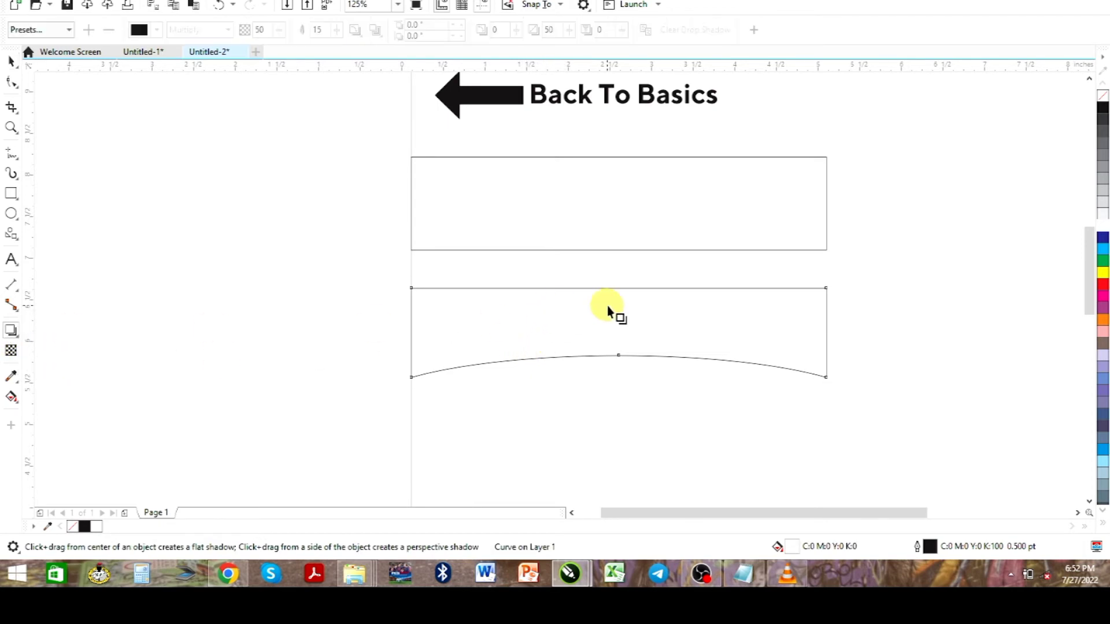
left_click_drag(605, 293, 617, 394)
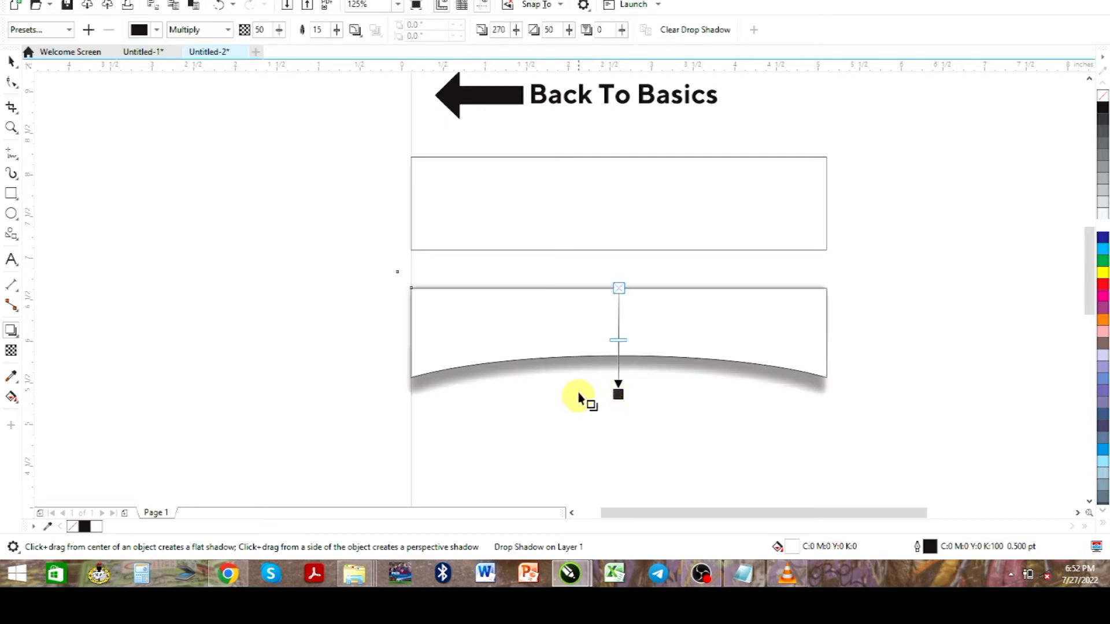
Break the drop shadow apart from the curved-bottom shape and delete the shape, keeping only the shadow
left_click(11, 61)
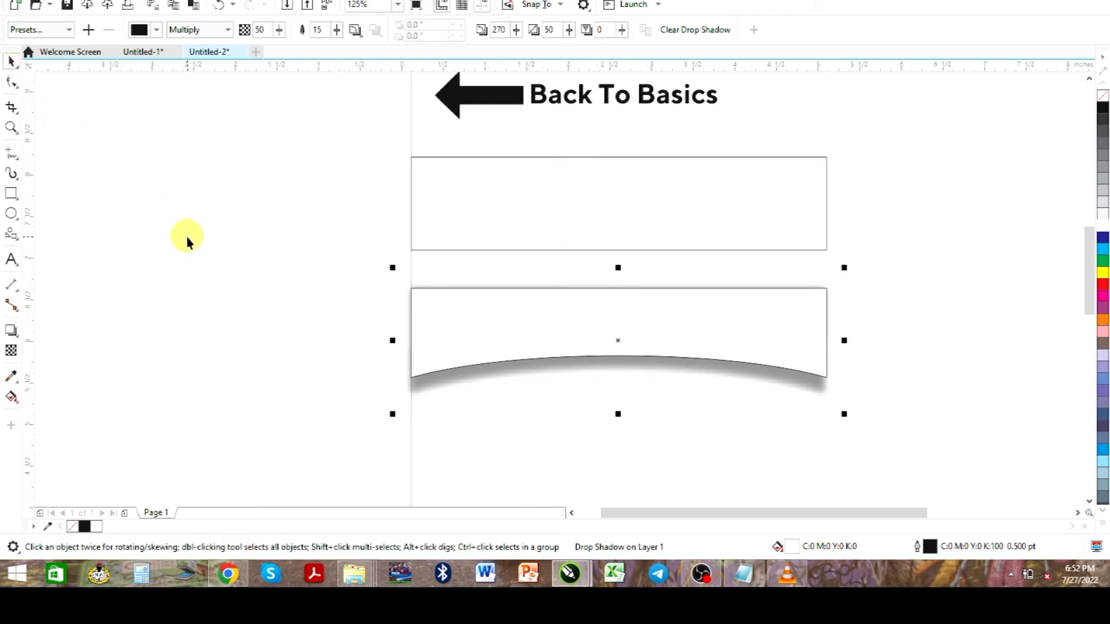
left_click(459, 420)
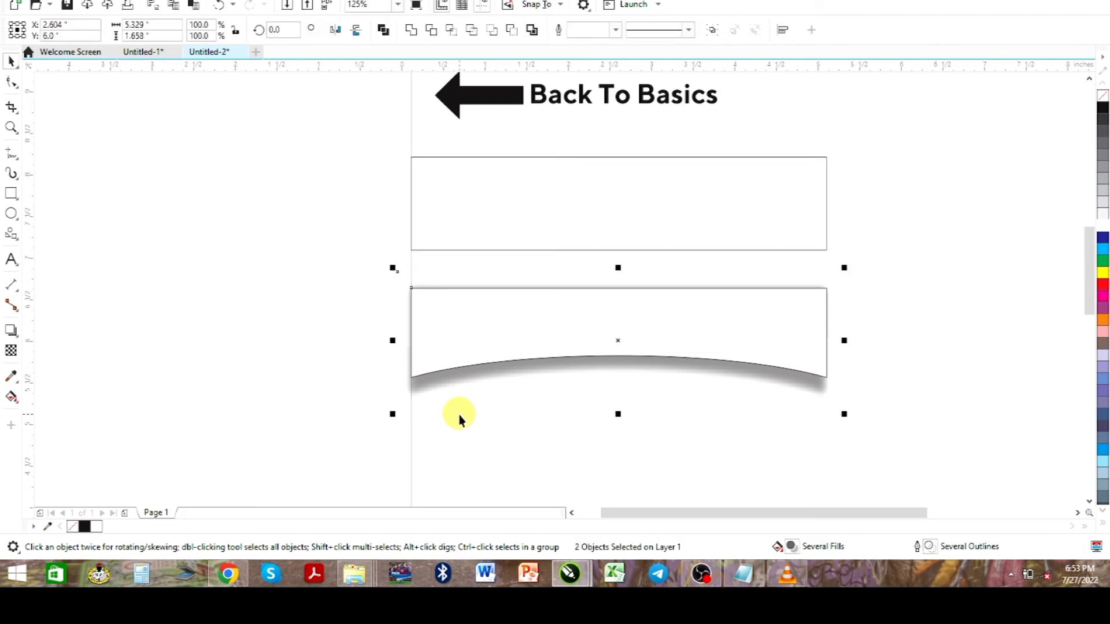
left_click(456, 359)
left_click_drag(471, 350, 147, 298)
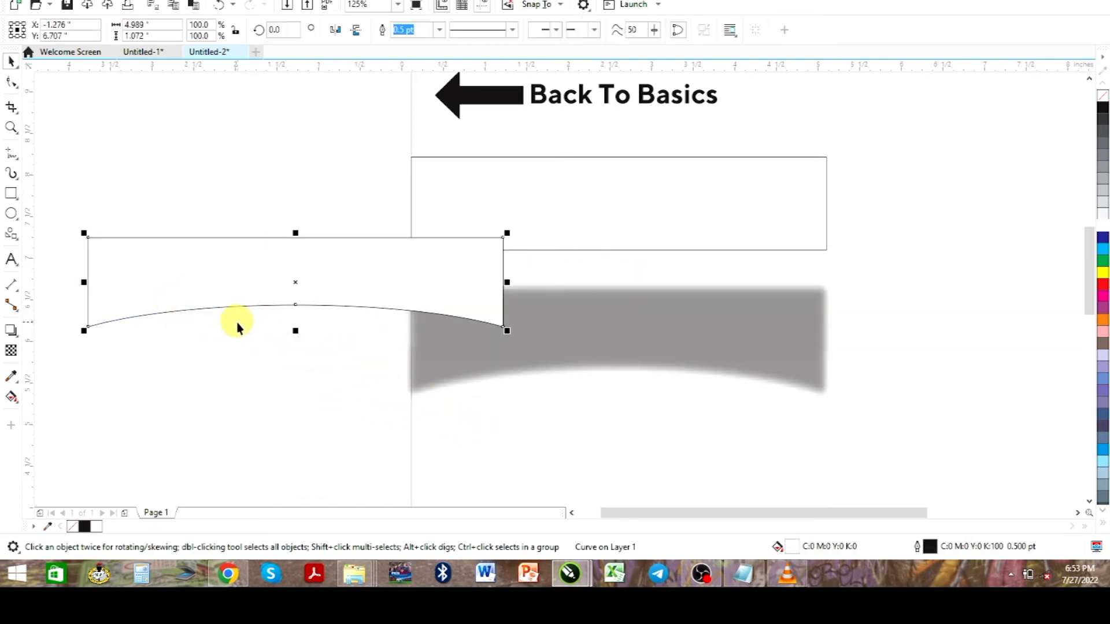
key("Delete")
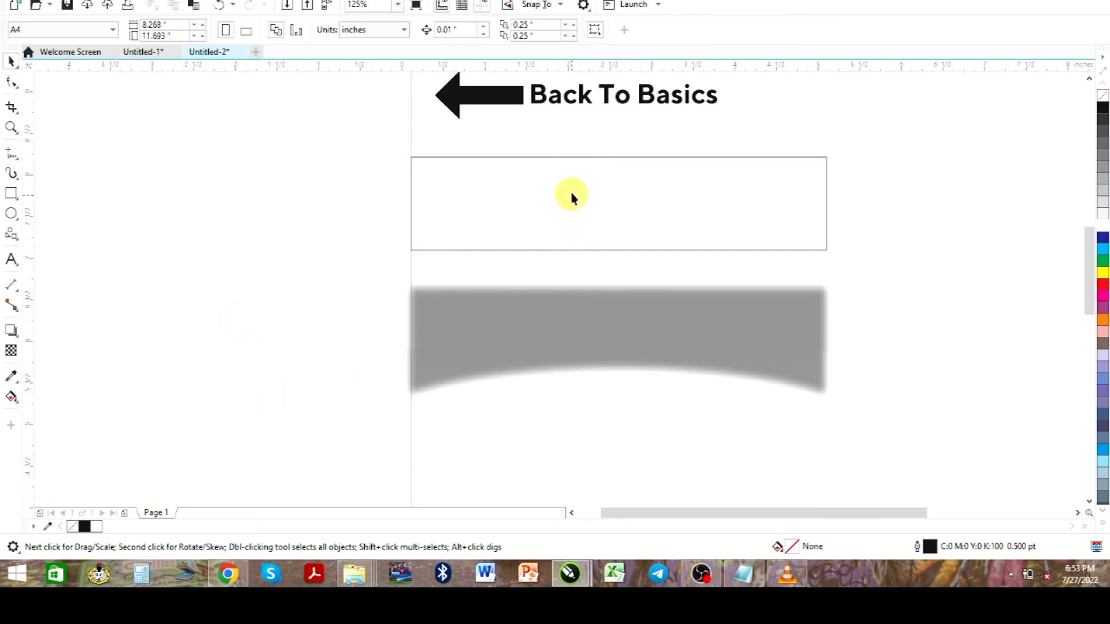
Move the separated shadow up over the remaining rectangle, matching its sides and leaving the curved corners showing below its bottom edge
left_click(546, 341)
left_click_drag(570, 344, 581, 227)
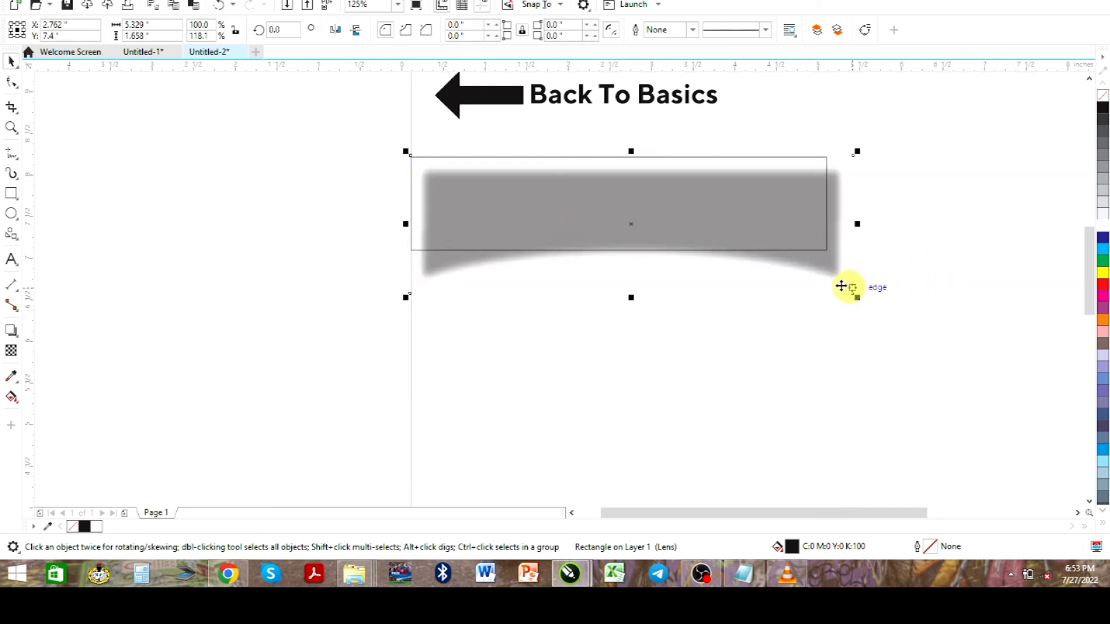
left_click_drag(825, 281, 816, 285)
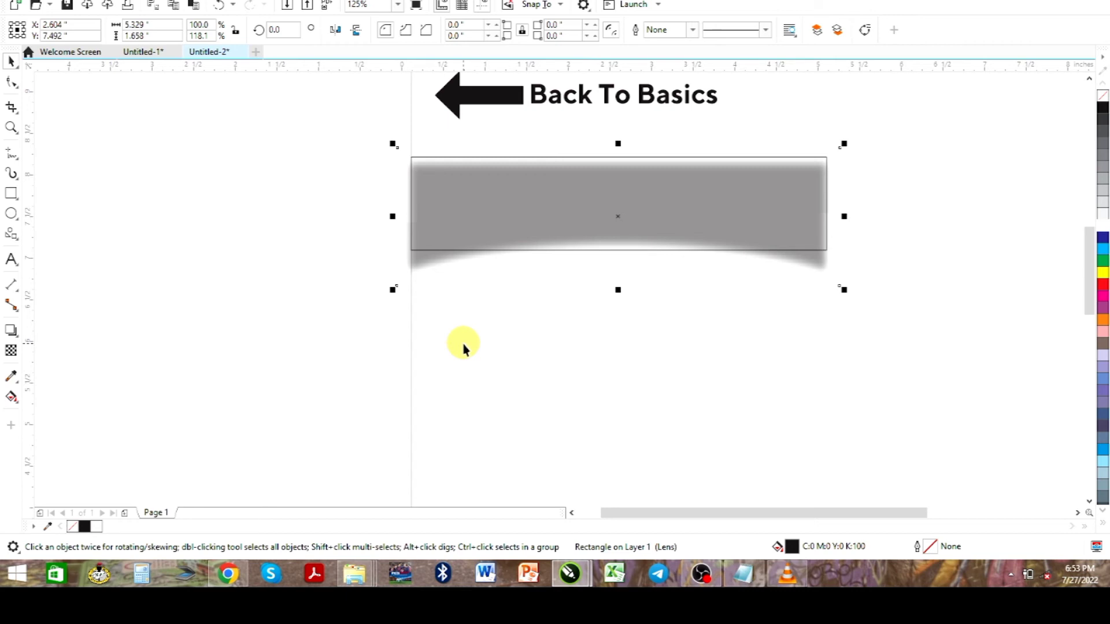
Send the separated shadow to the back of the page, behind the white rectangle, comparing with and without the change
right_click(567, 207)
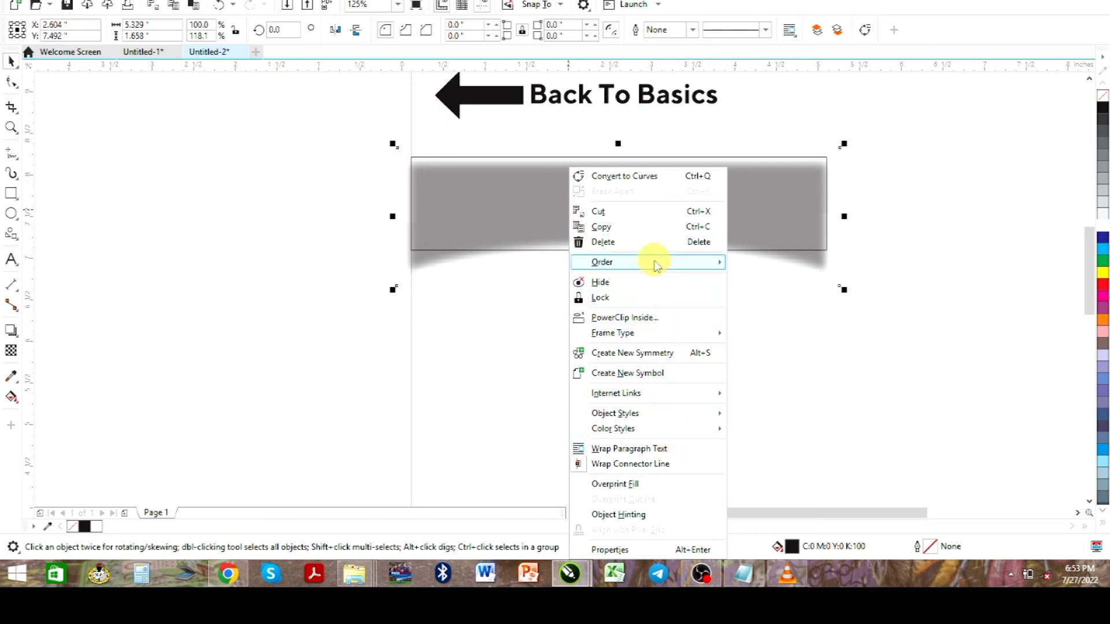
mouse_move(656, 265)
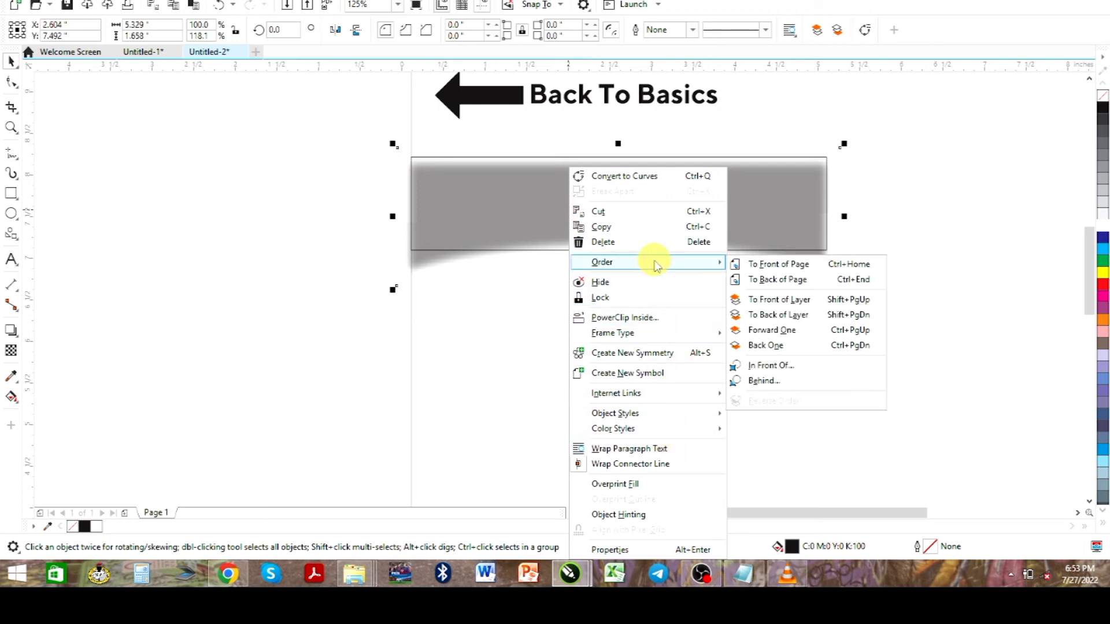
left_click(831, 280)
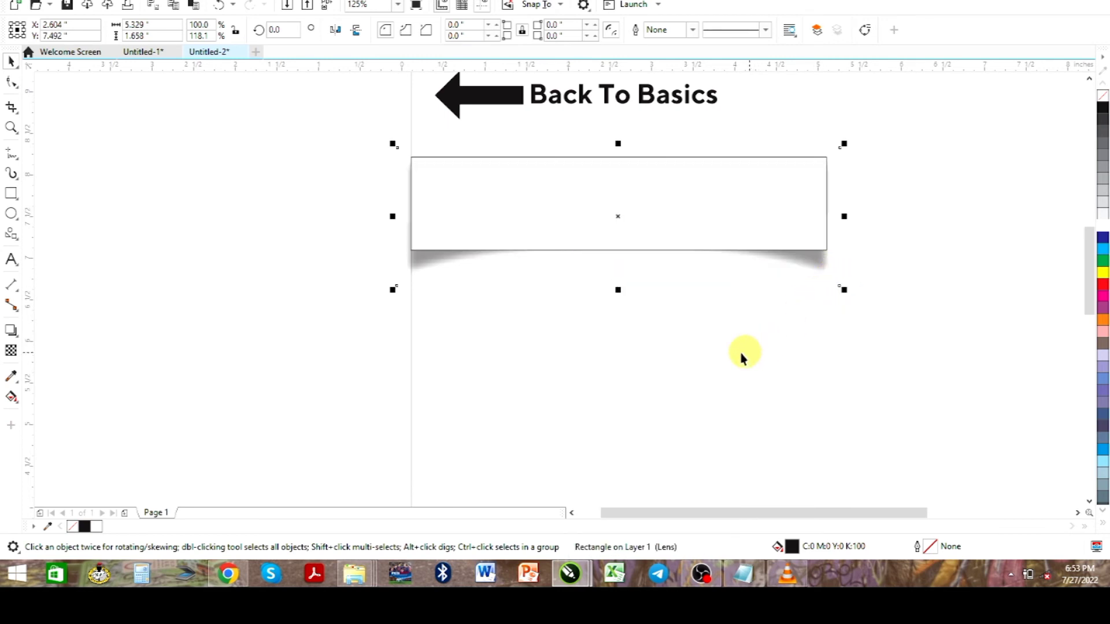
key("ctrl+z")
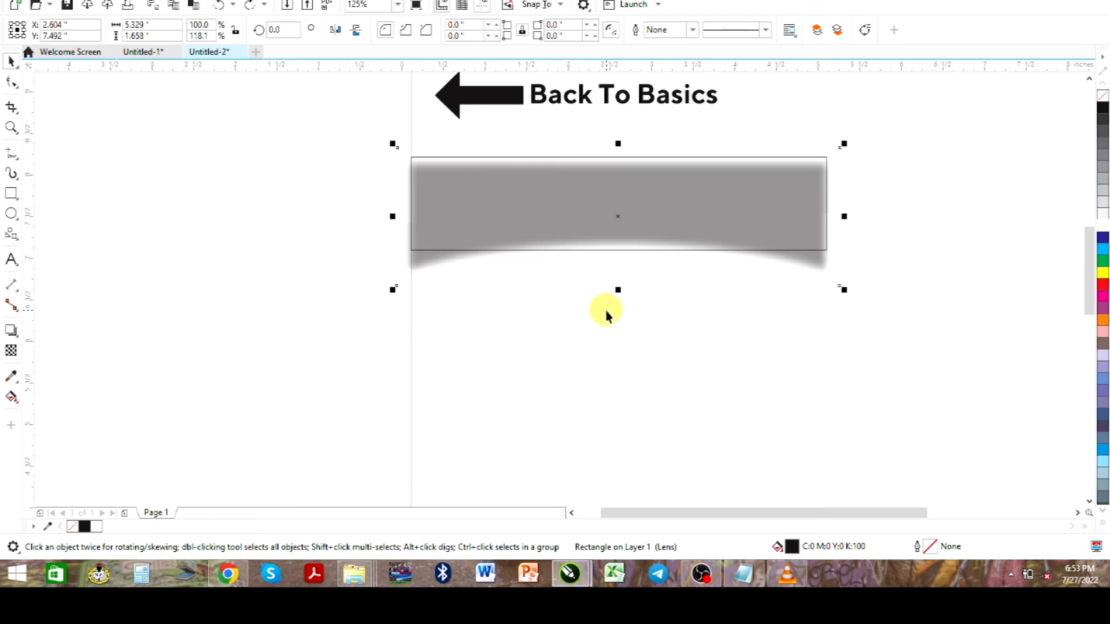
key("ctrl+shift+z")
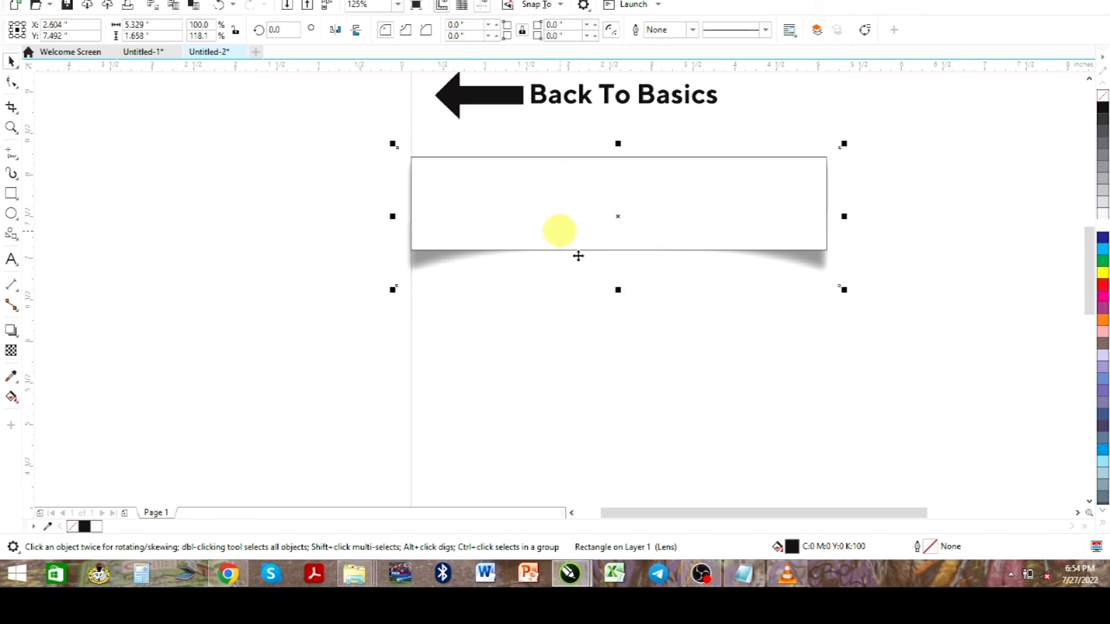
Remove the outline from the white rectangle above the shadow
left_click(208, 212)
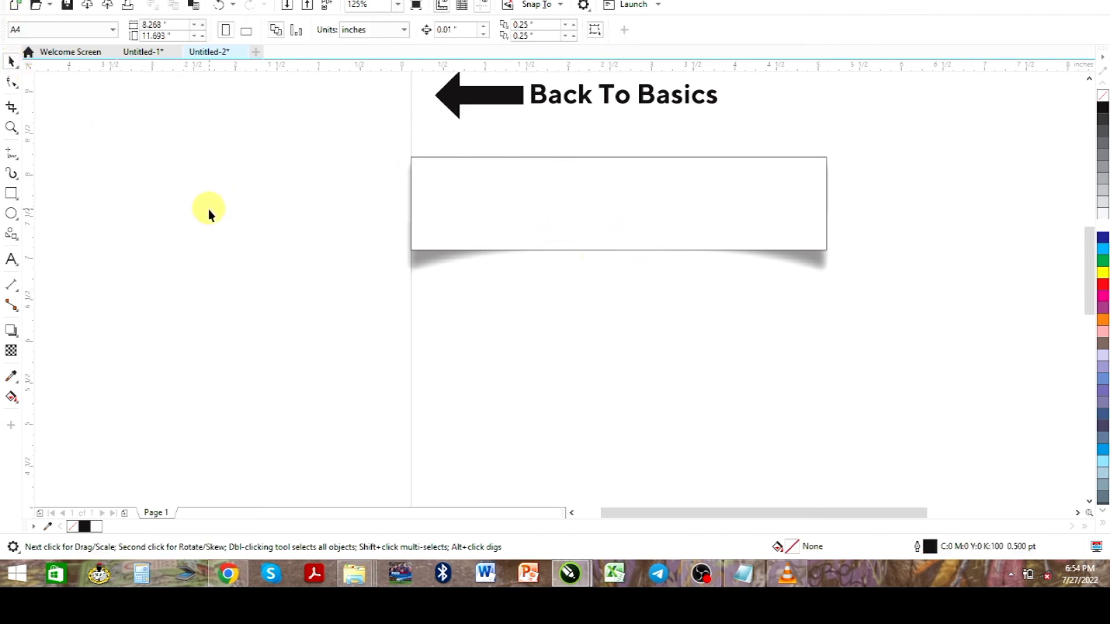
left_click(562, 203)
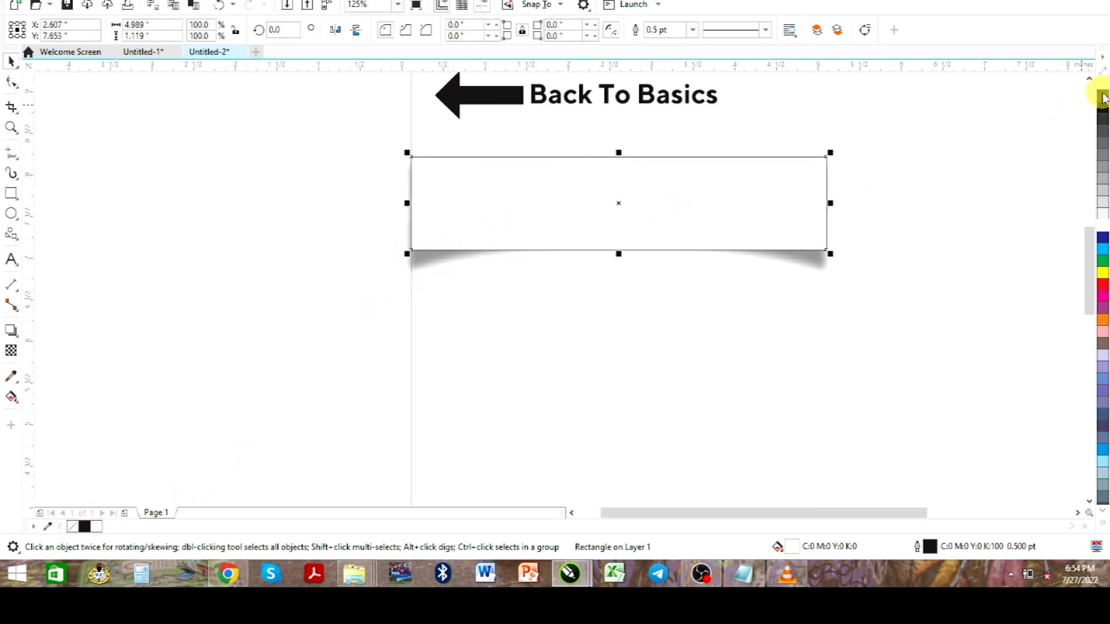
right_click(73, 527)
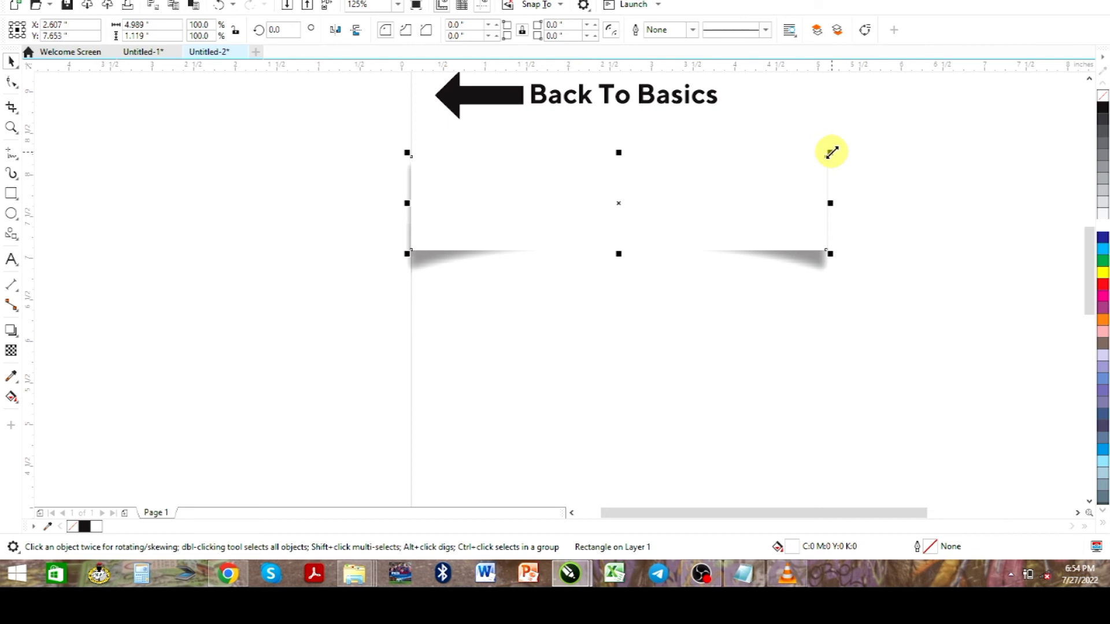
Shrink the white rectangle's height to about 1.03 inches around its centre, nudge it slightly upward and check it in full-screen preview
left_click_drag(831, 152, 830, 155)
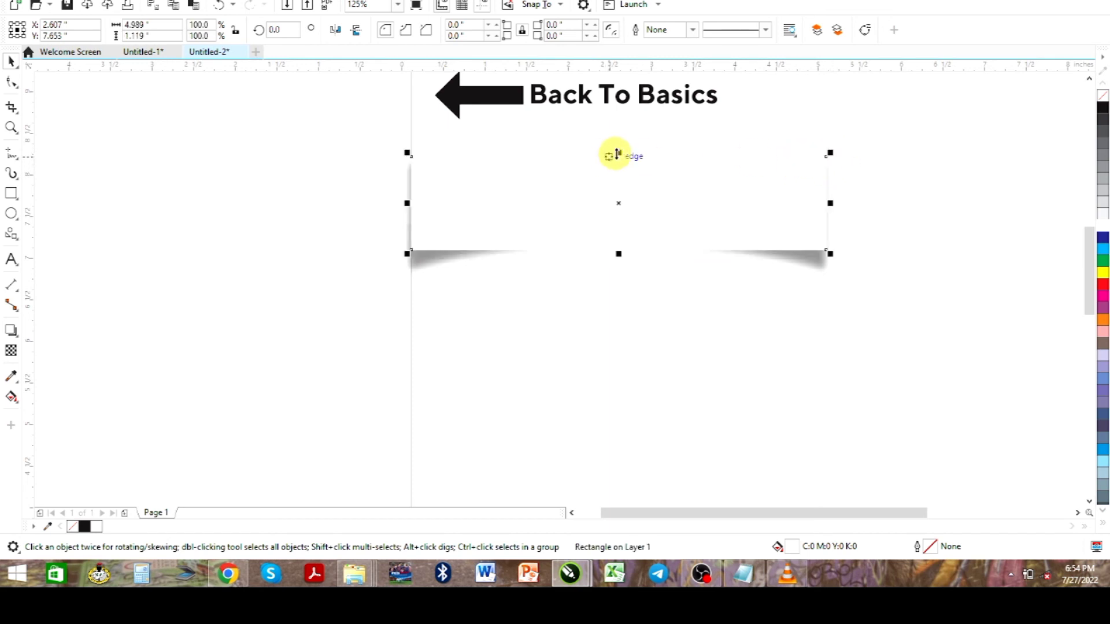
left_click_drag(617, 153, 613, 158)
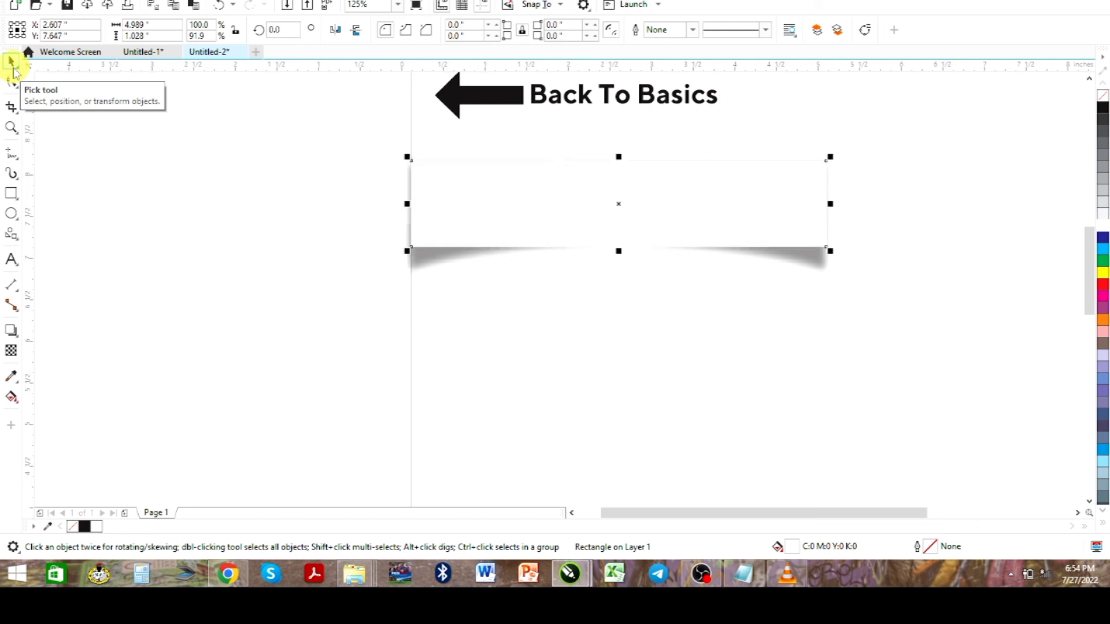
key("Up")
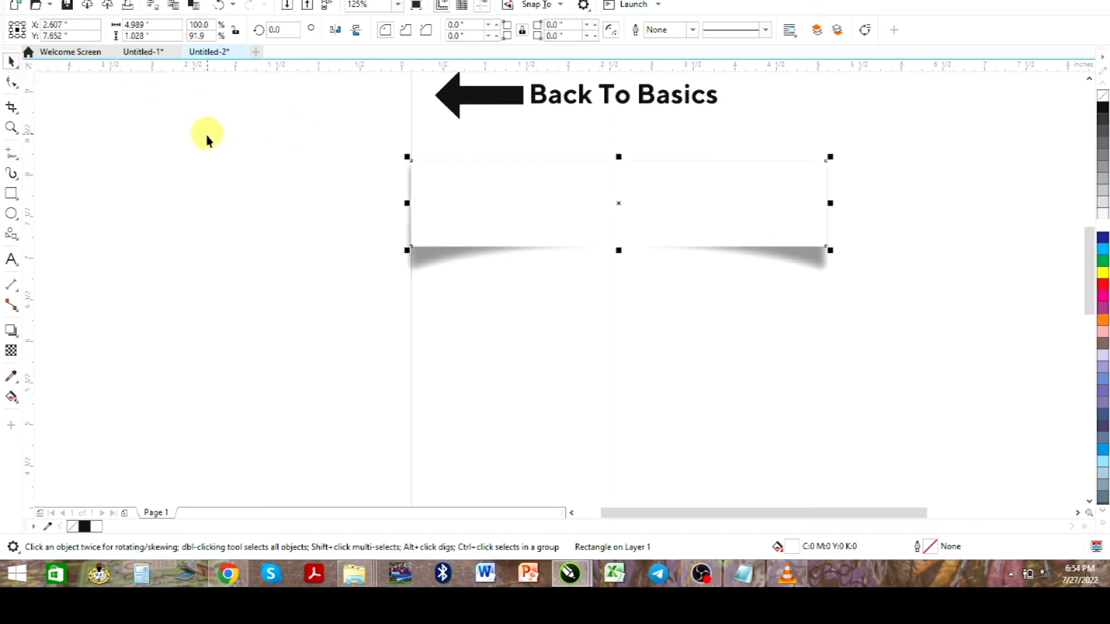
key("F9")
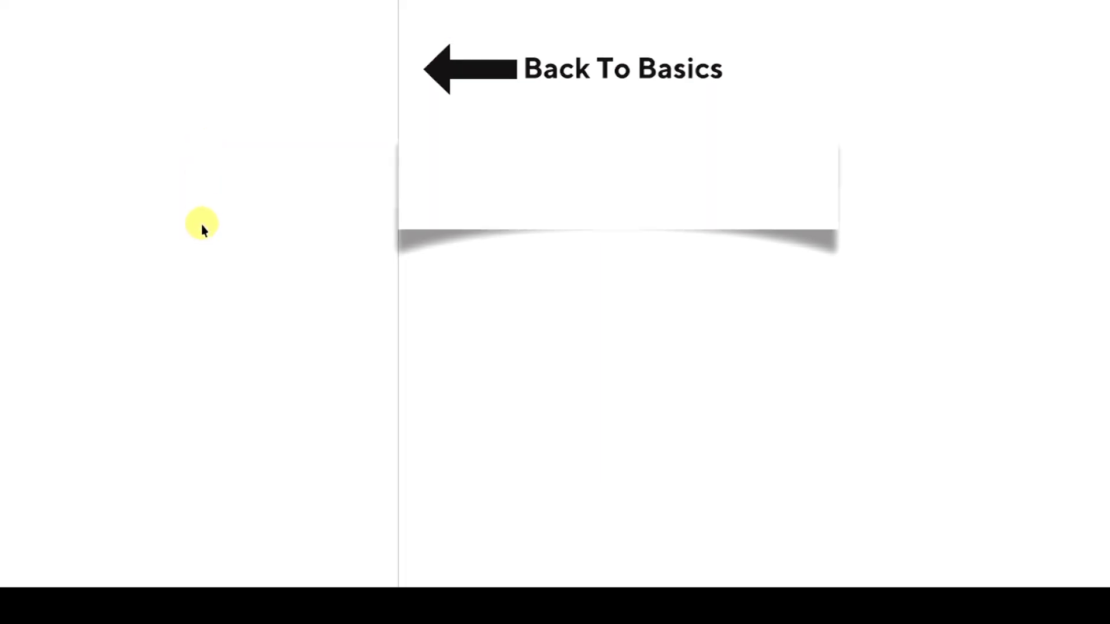
key("F9")
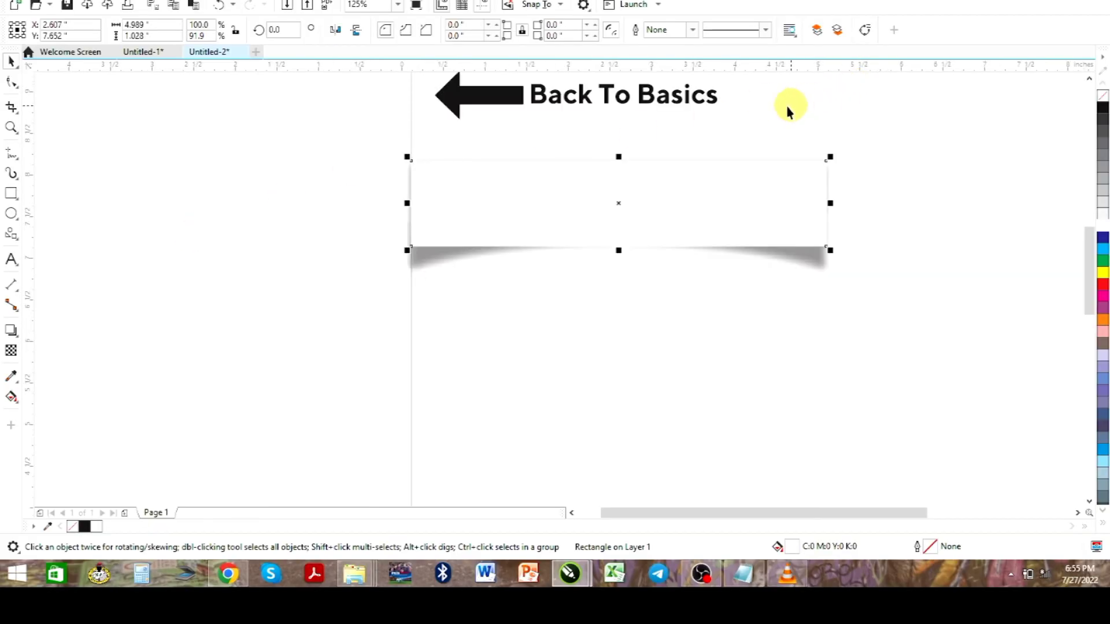
Move the black arrow and the "Back To Basics" text together down onto the white rectangle, vertically centred on it
scroll(446, 69, "up", 2)
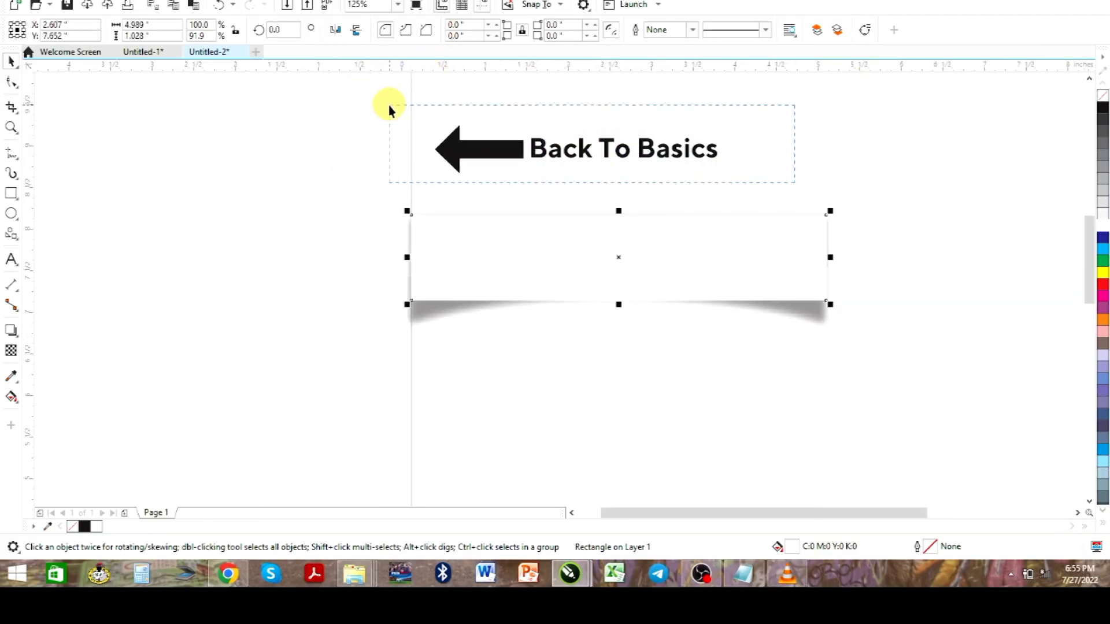
left_click_drag(388, 107, 732, 180)
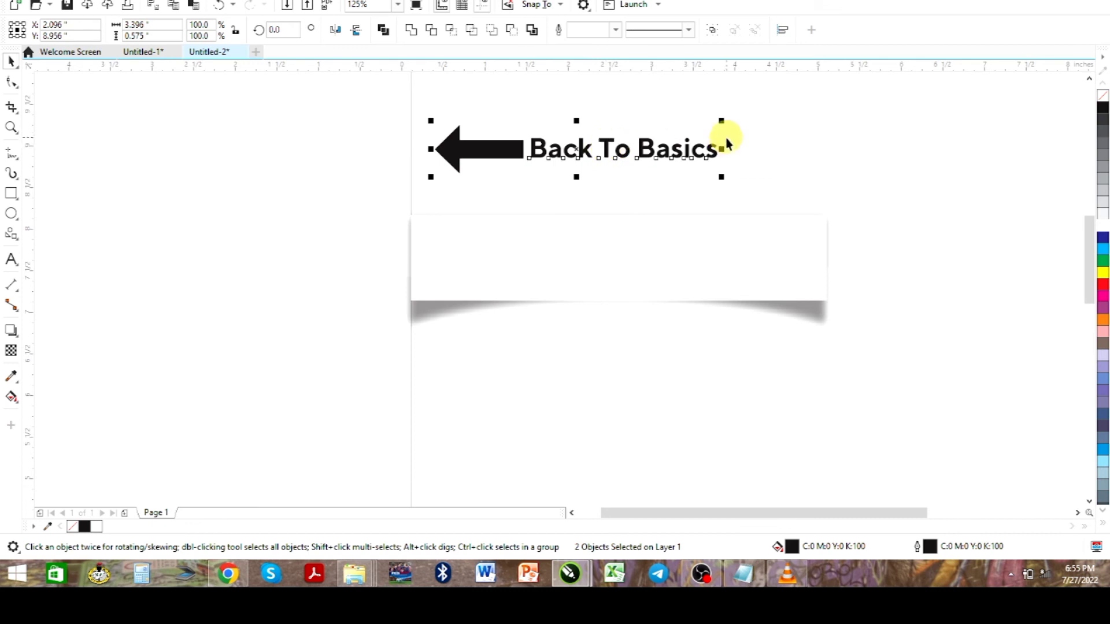
left_click_drag(611, 150, 646, 255)
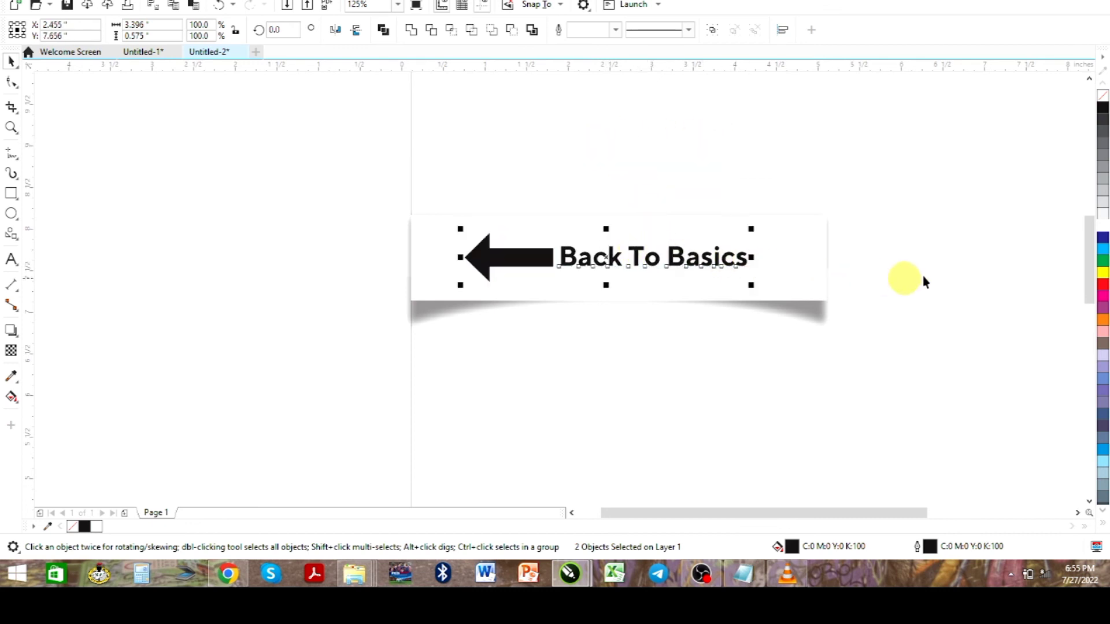